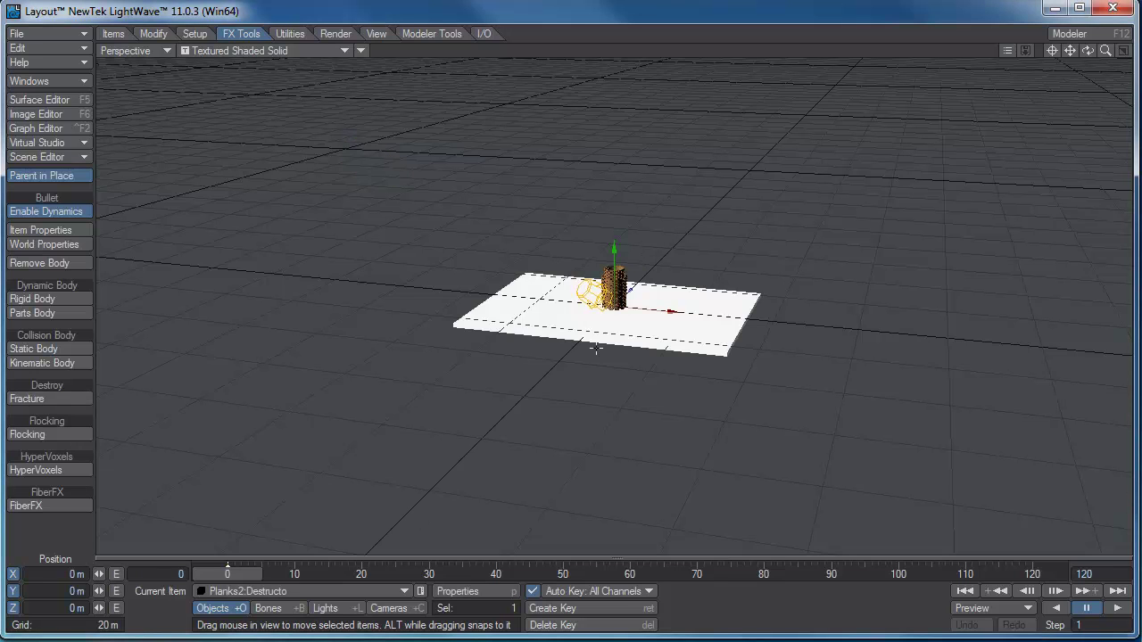
Set the Display preferences' Grid Square Size to 5 m and close the window
{"action": "key", "text": "d"}
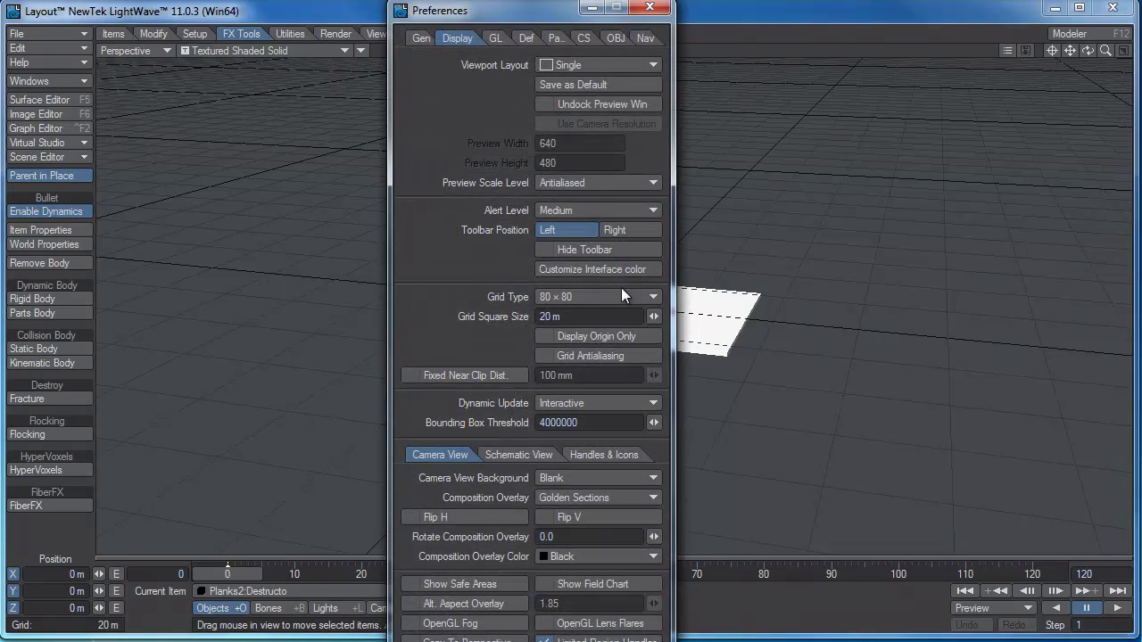
{"action": "left_click", "coordinate": [571, 317]}
{"action": "type", "text": "5"}
{"action": "key", "text": "Tab"}
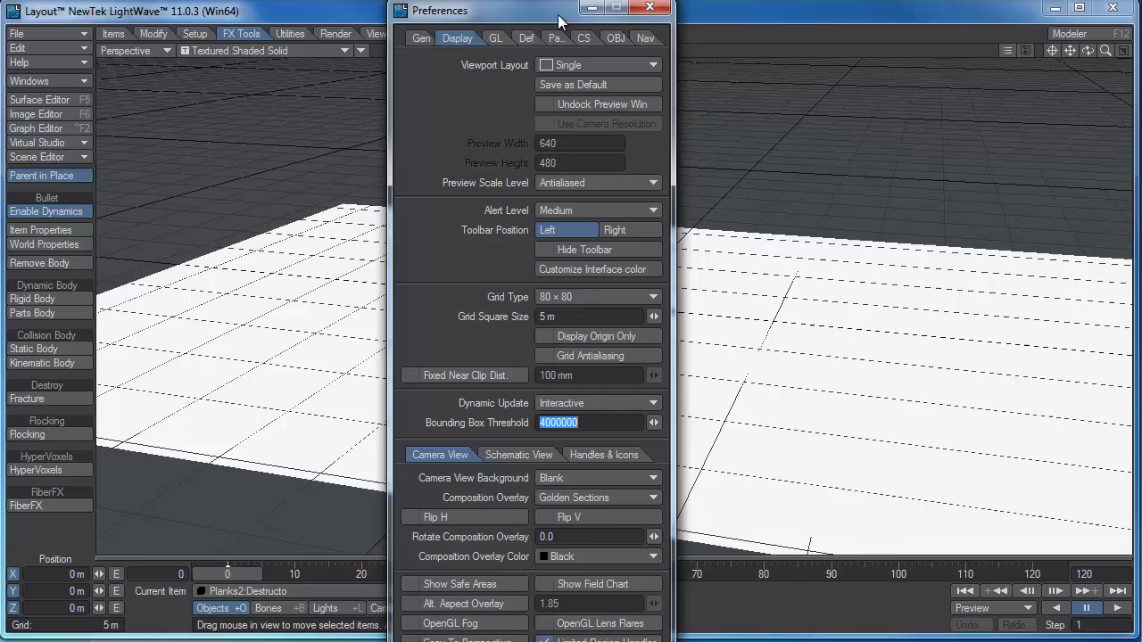
{"action": "left_click", "coordinate": [650, 7]}
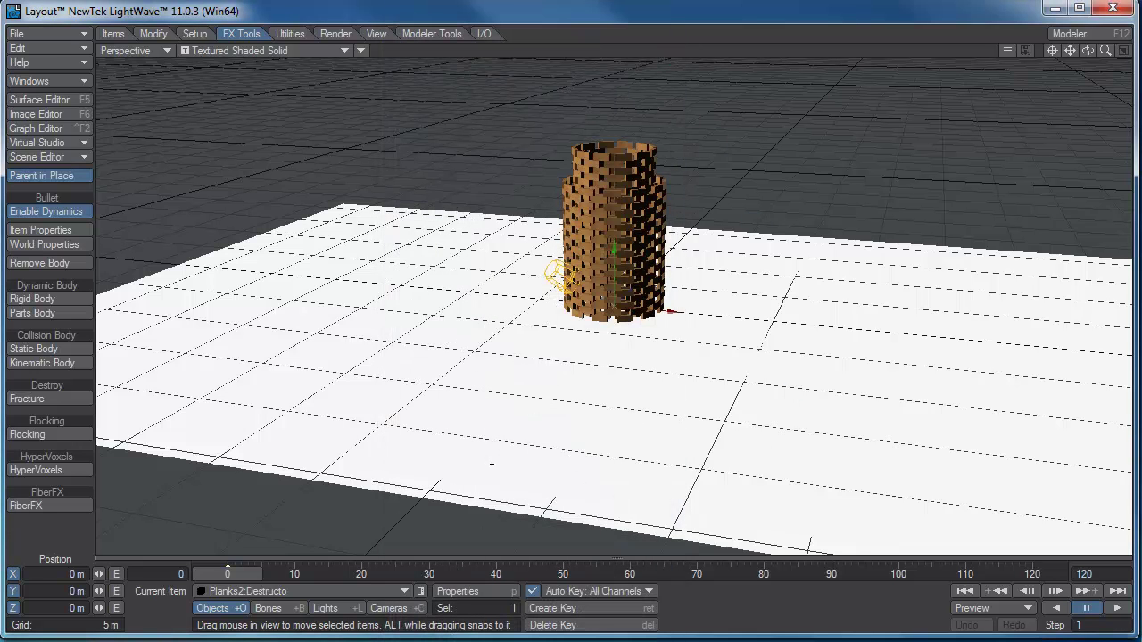
Switch to Camera View and move the camera toward the tower so it fills the frame
{"action": "key", "text": "6"}
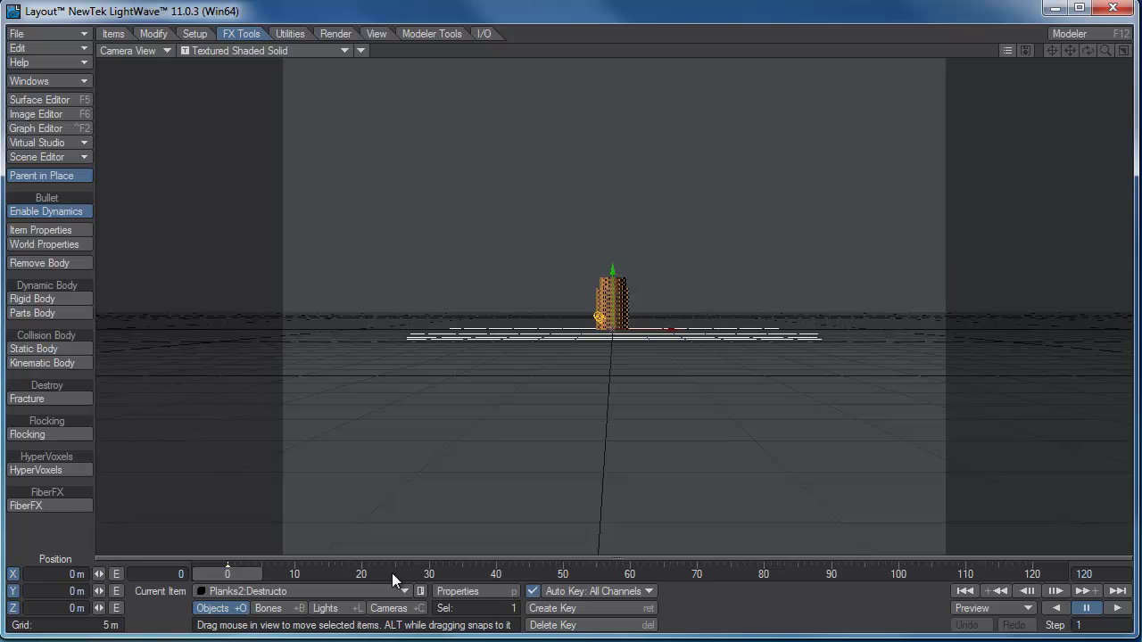
{"action": "left_click", "coordinate": [388, 607]}
{"action": "left_click_drag", "start_coordinate": [607, 357], "coordinate": [548, 508]}
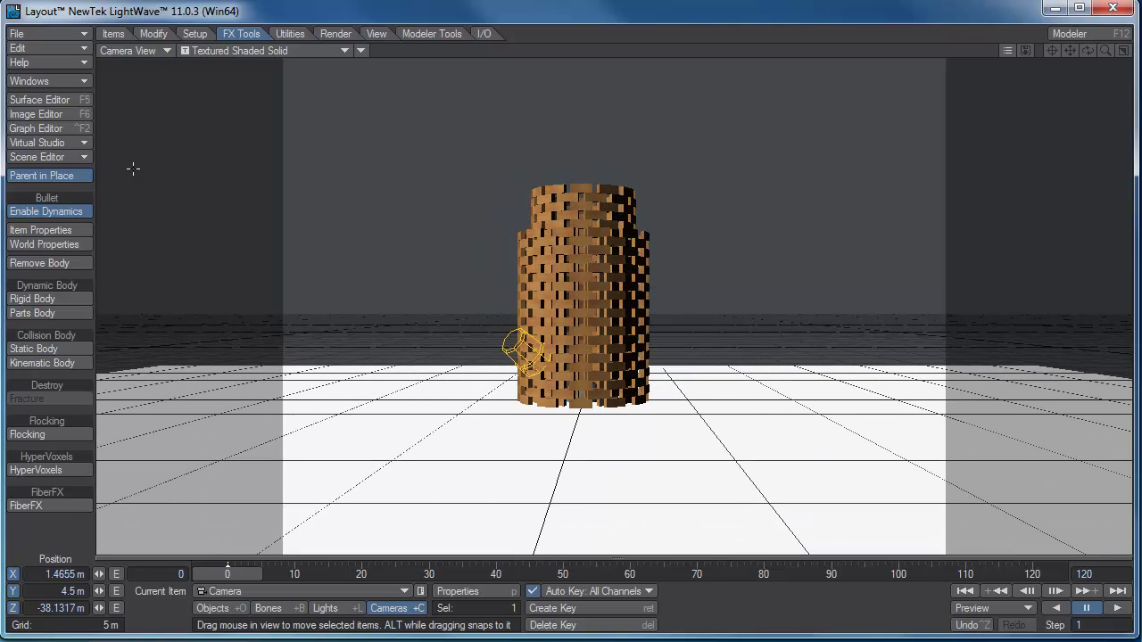
Set the backdrop colour to pure white and switch the viewport to VPR live rendering
{"action": "left_click", "coordinate": [64, 83]}
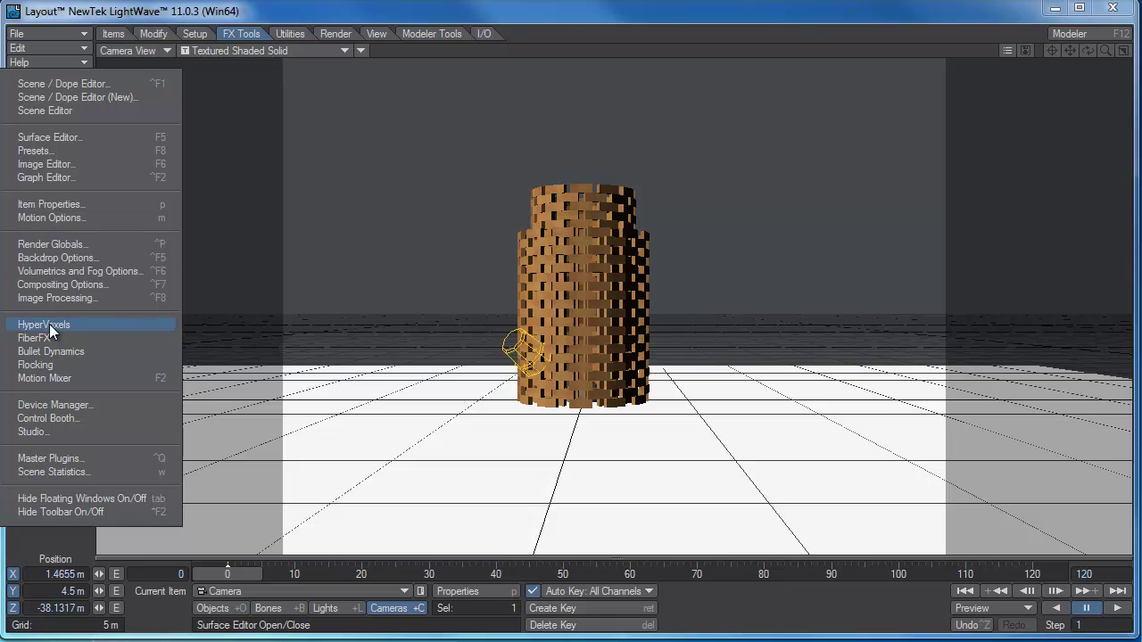
{"action": "left_click", "coordinate": [67, 258]}
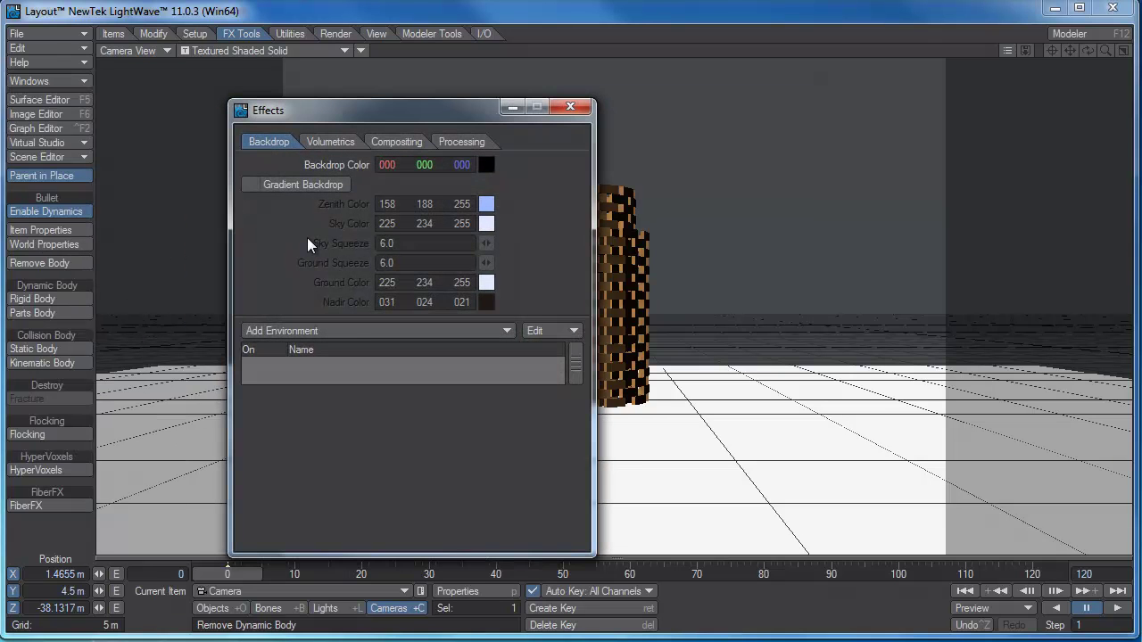
{"action": "left_click", "coordinate": [484, 166]}
{"action": "left_click", "coordinate": [629, 169]}
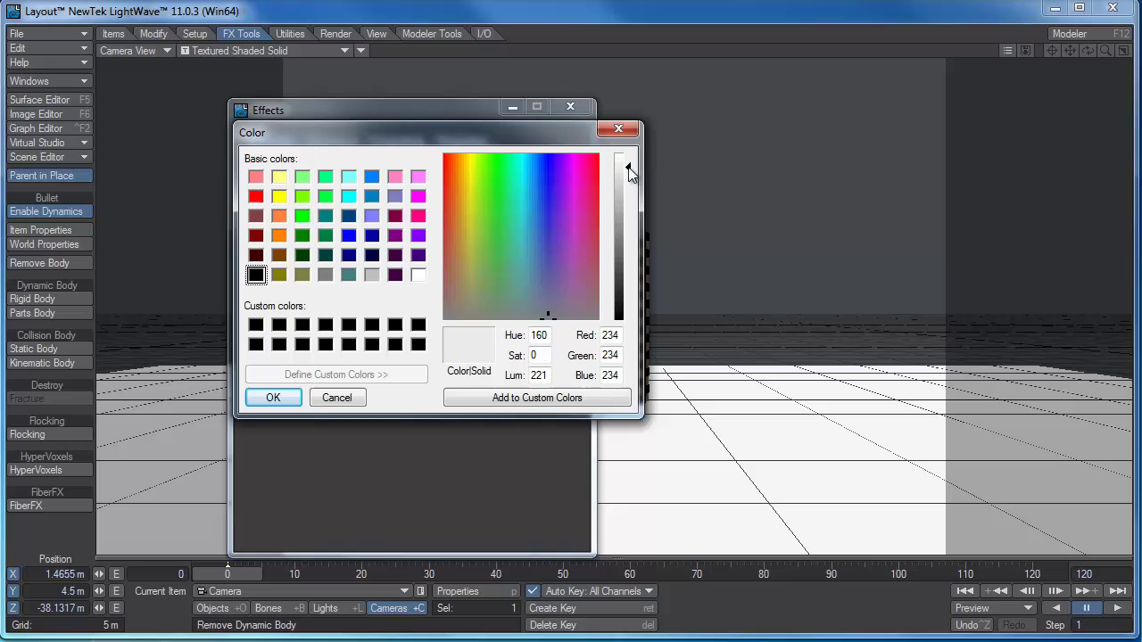
{"action": "left_click_drag", "start_coordinate": [629, 172], "coordinate": [627, 158]}
{"action": "left_click", "coordinate": [270, 397]}
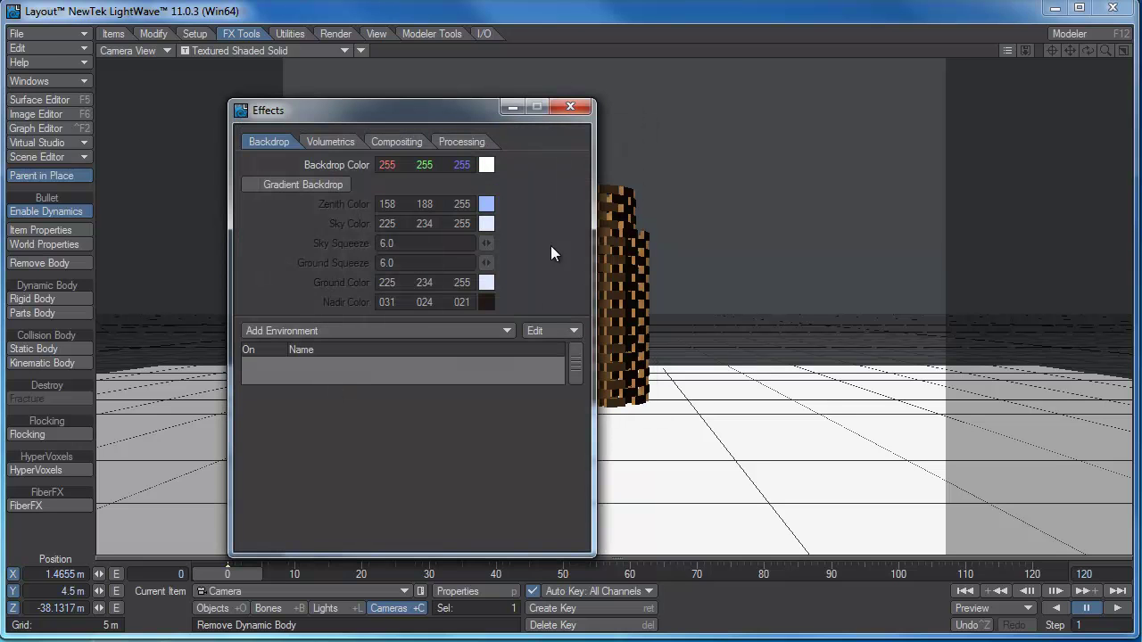
{"action": "left_click", "coordinate": [570, 107]}
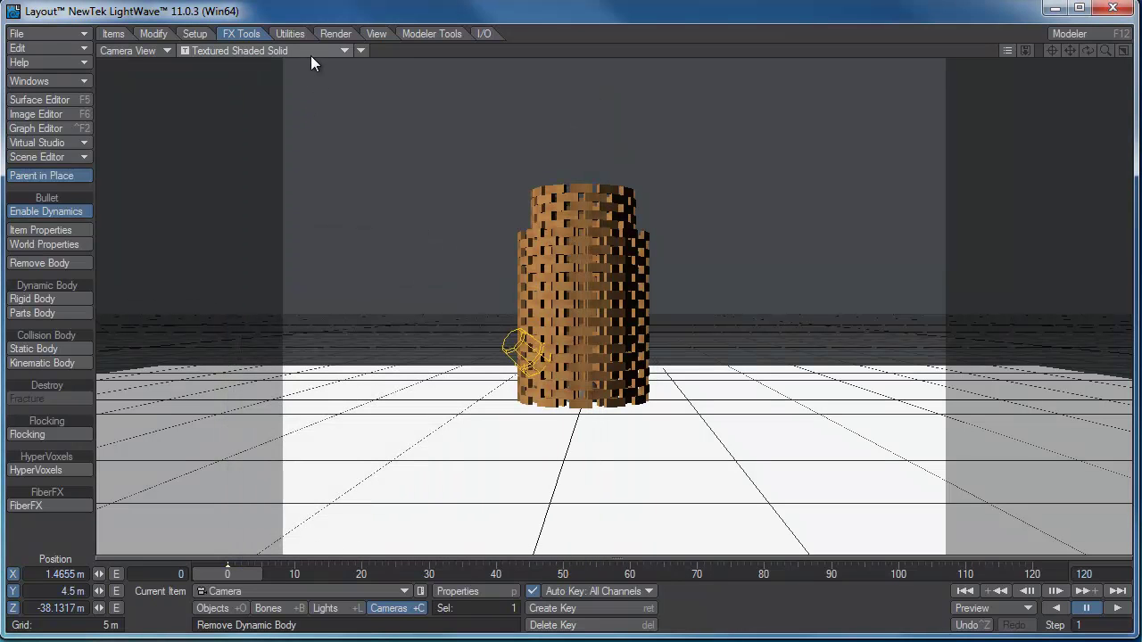
{"action": "left_click", "coordinate": [310, 53]}
{"action": "left_click", "coordinate": [287, 113]}
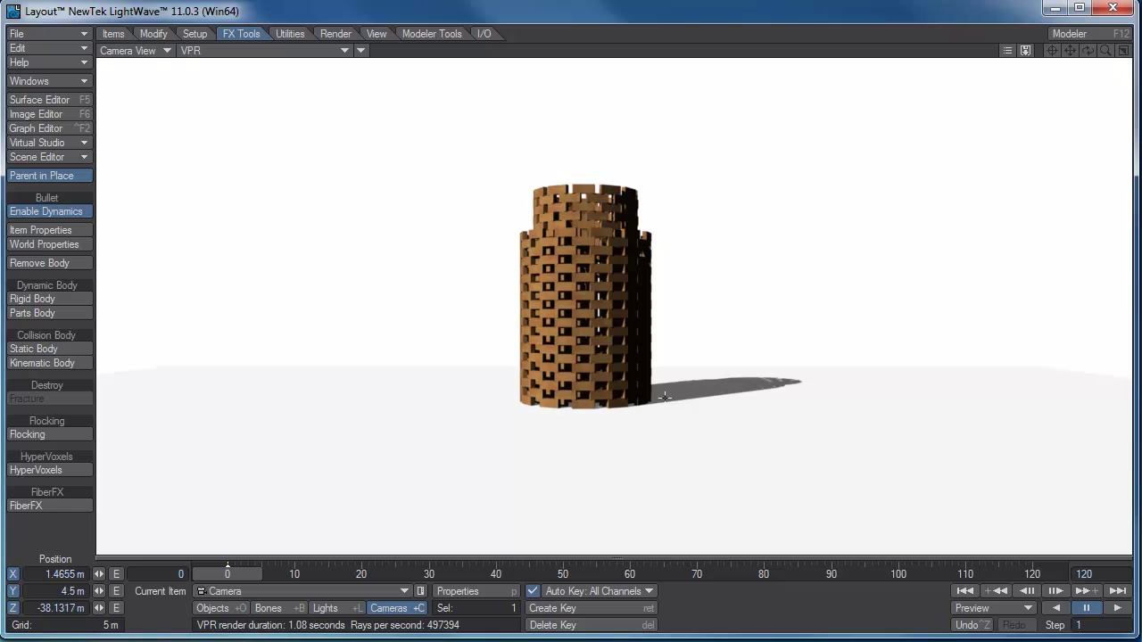
Return to Textured Shaded Solid, make the light a Point light and raise it left of the tower
{"action": "left_click", "coordinate": [229, 52]}
{"action": "left_click", "coordinate": [226, 82]}
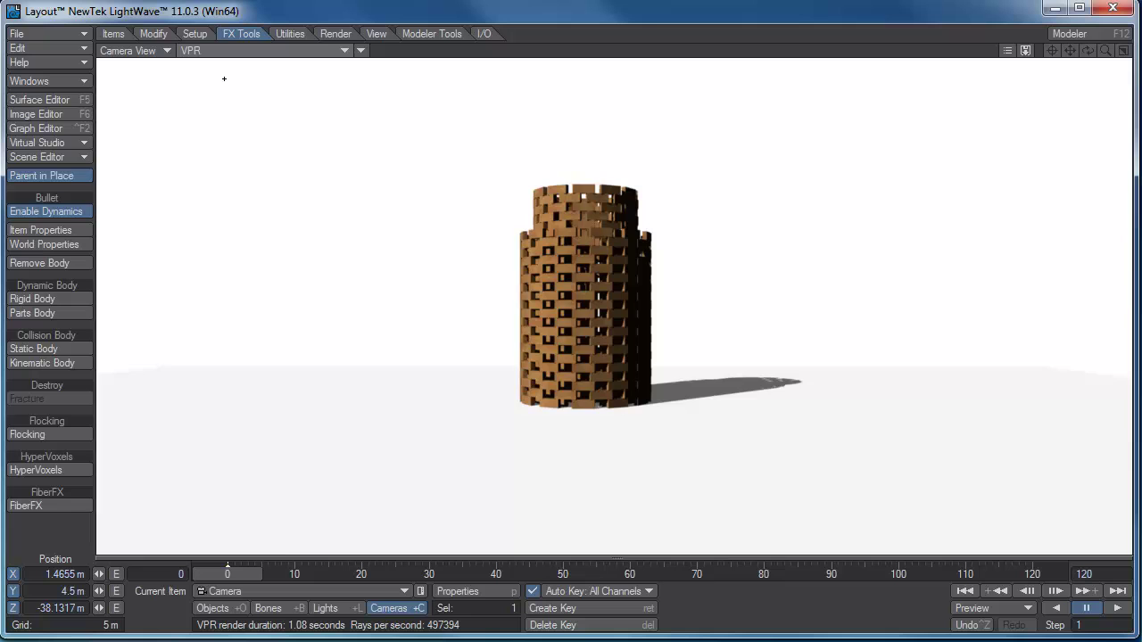
{"action": "key", "text": "shift+l"}
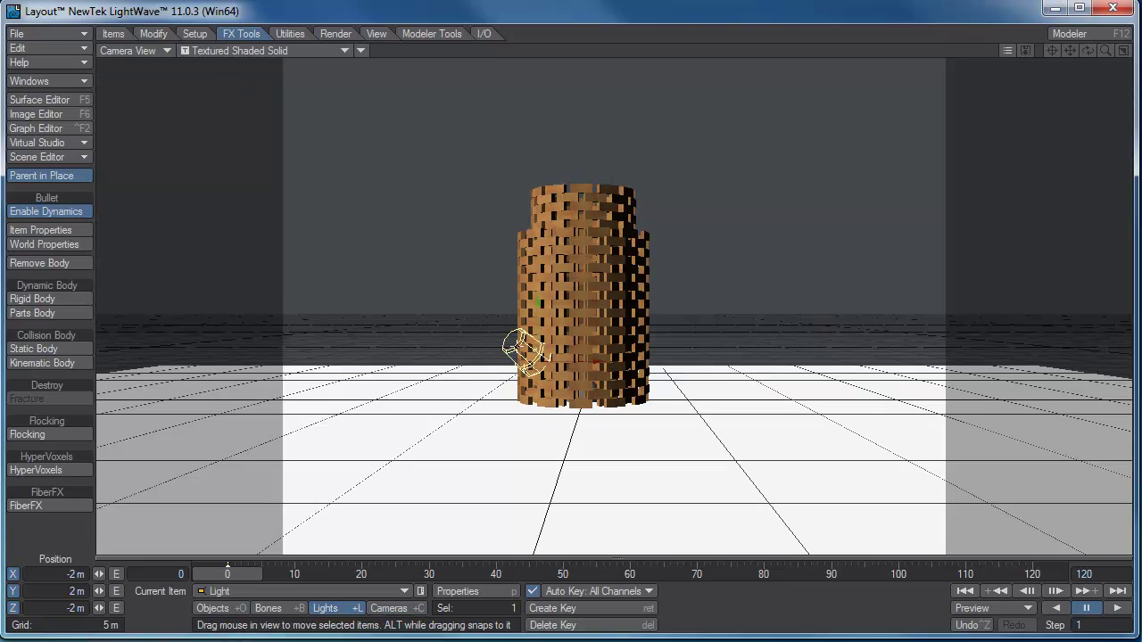
{"action": "key", "text": "p"}
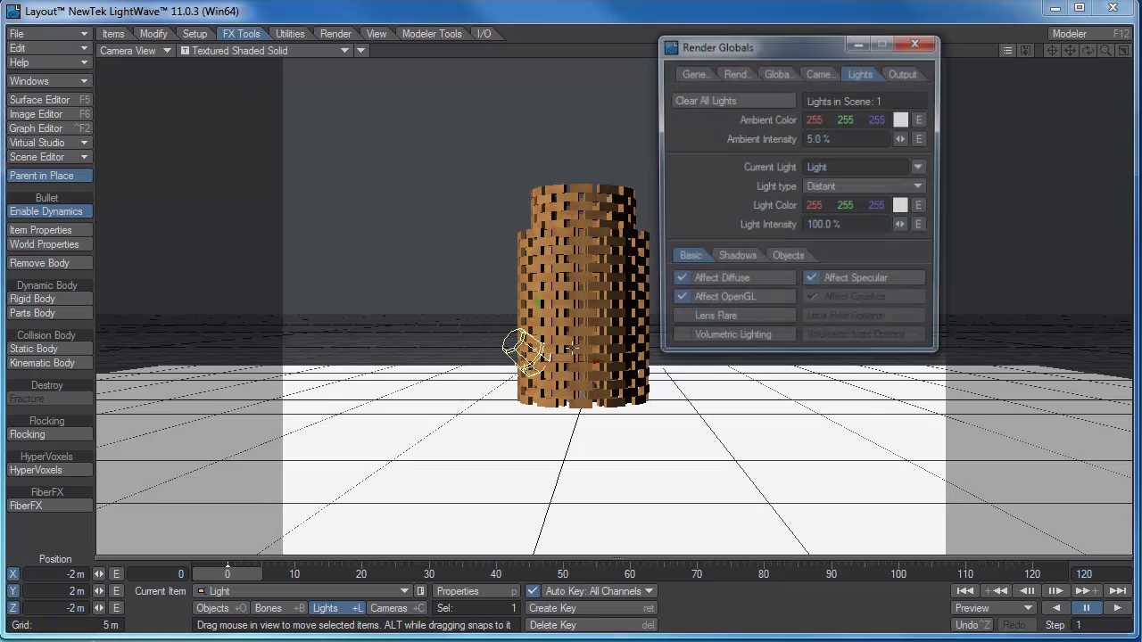
{"action": "left_click", "coordinate": [847, 186]}
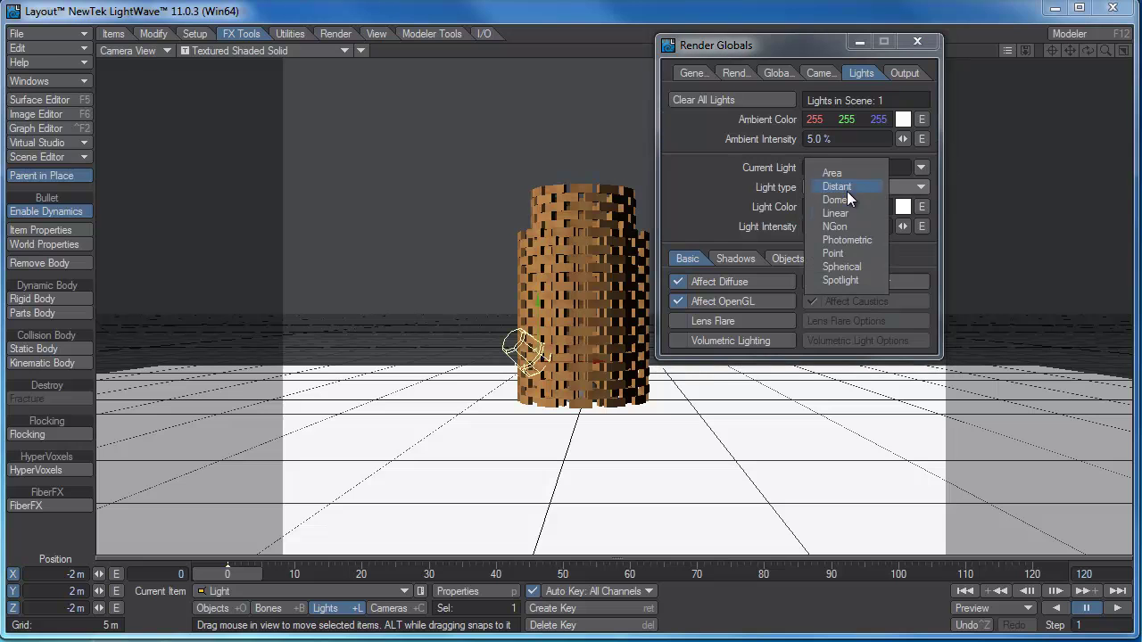
{"action": "left_click", "coordinate": [841, 253]}
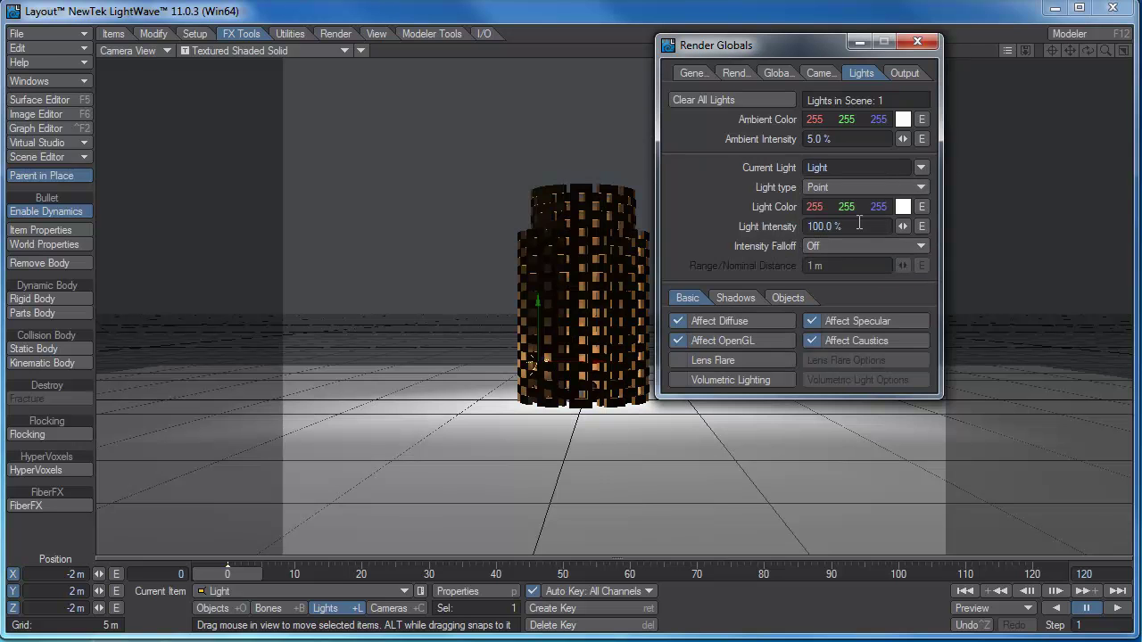
{"action": "left_click_drag", "start_coordinate": [562, 384], "coordinate": [496, 287]}
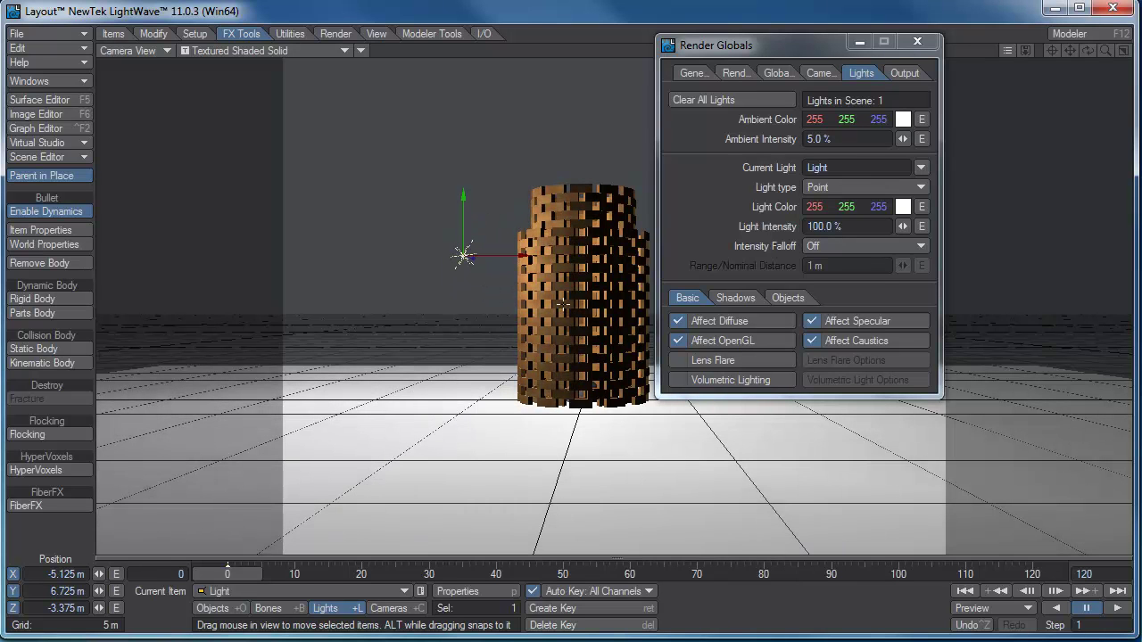
{"action": "left_click", "coordinate": [919, 45]}
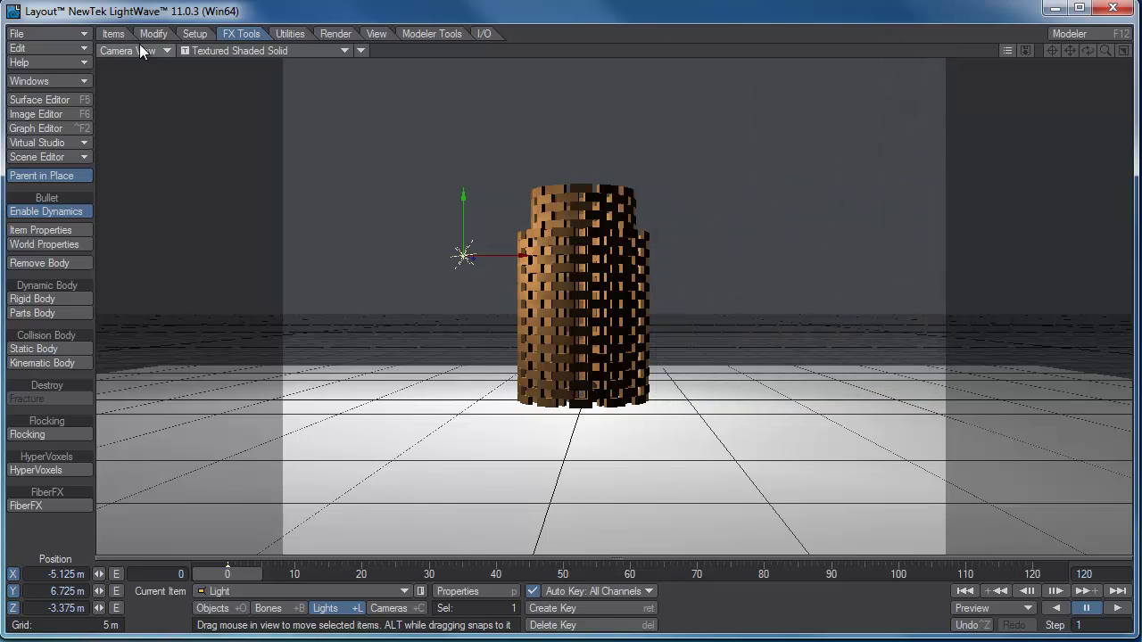
Add a new light to the scene named Light2
{"action": "left_click", "coordinate": [115, 33]}
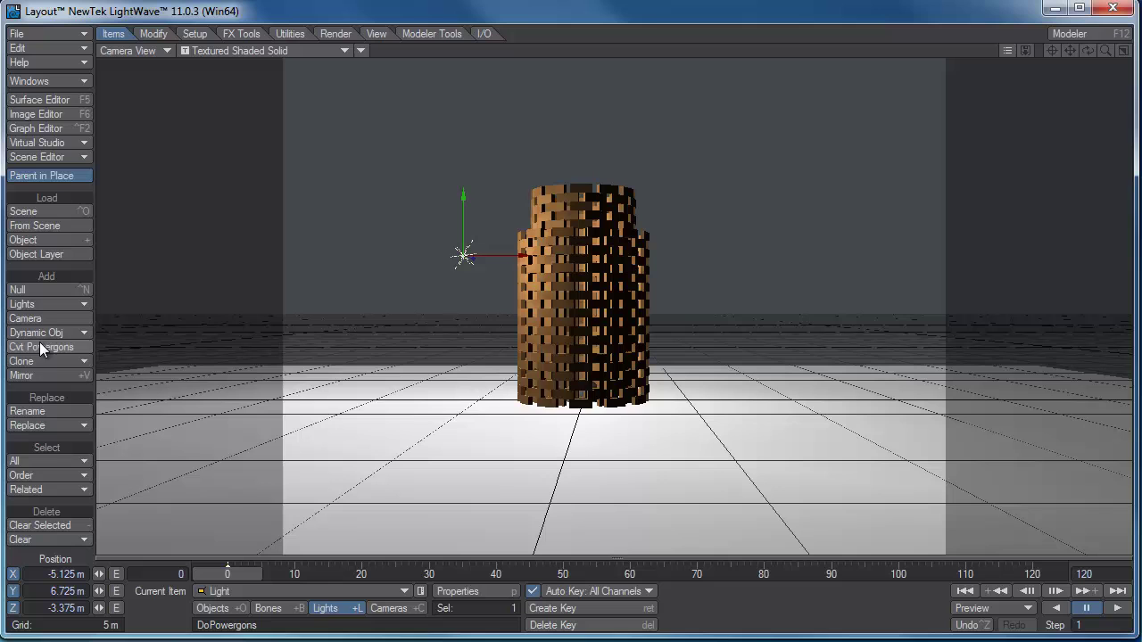
{"action": "left_click", "coordinate": [47, 304]}
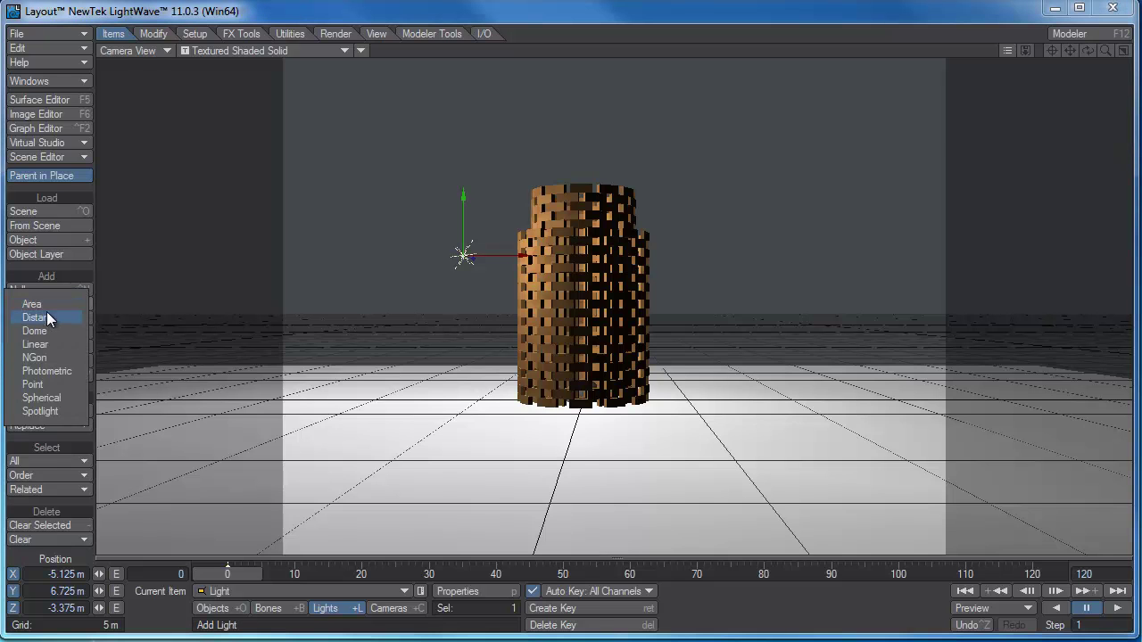
{"action": "left_click", "coordinate": [46, 371]}
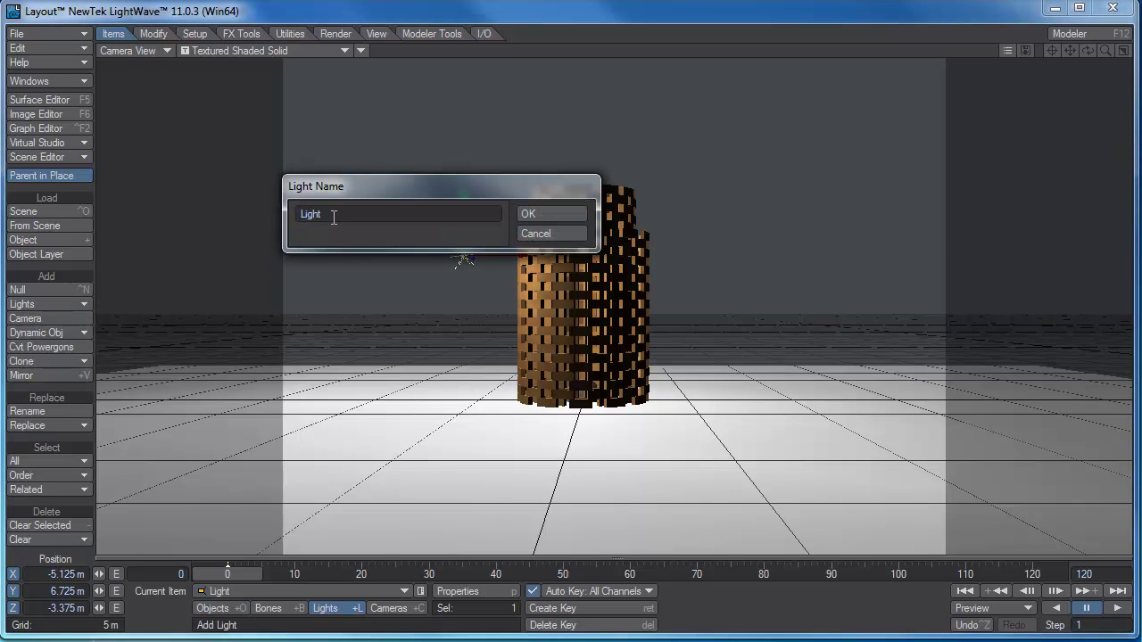
{"action": "type", "text": "2"}
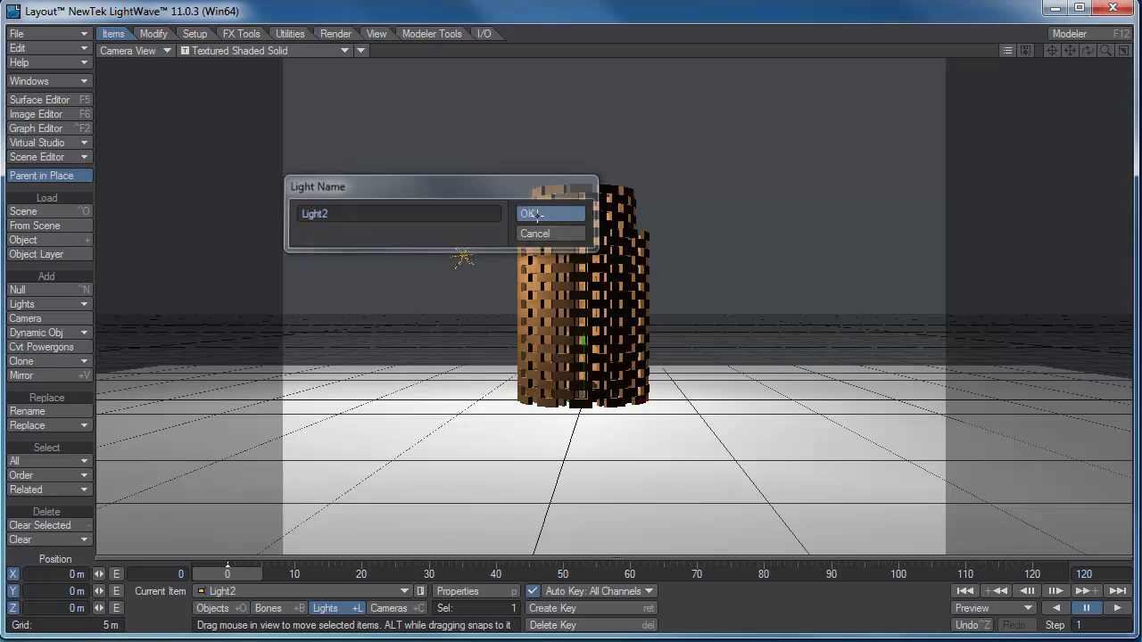
{"action": "left_click", "coordinate": [575, 214]}
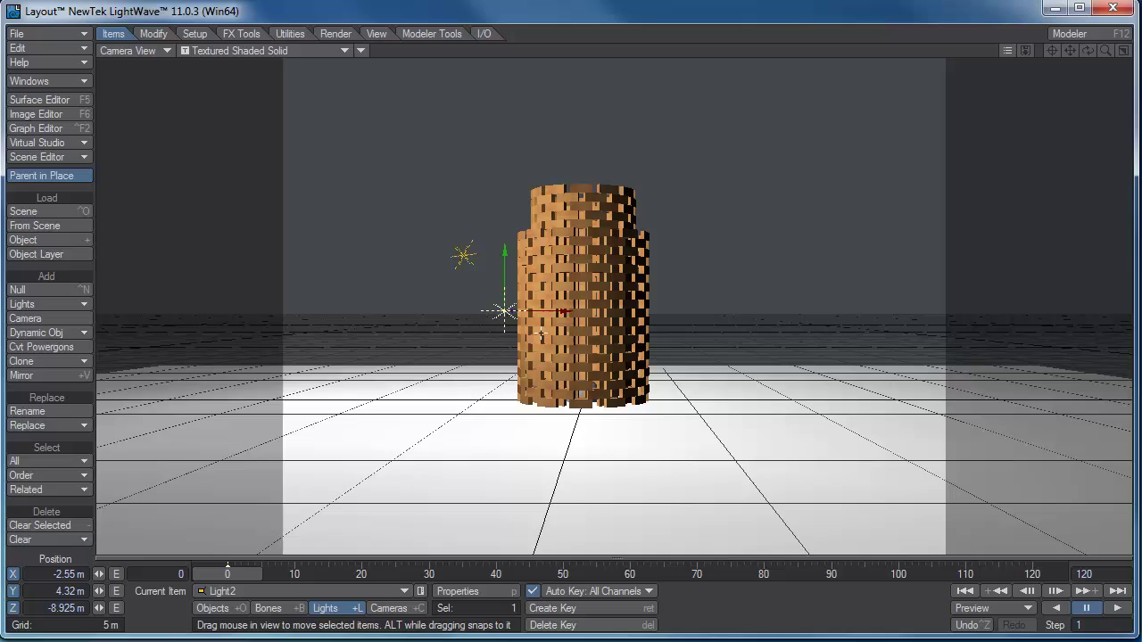
Set Light2's intensity to 100%
{"action": "key", "text": "p"}
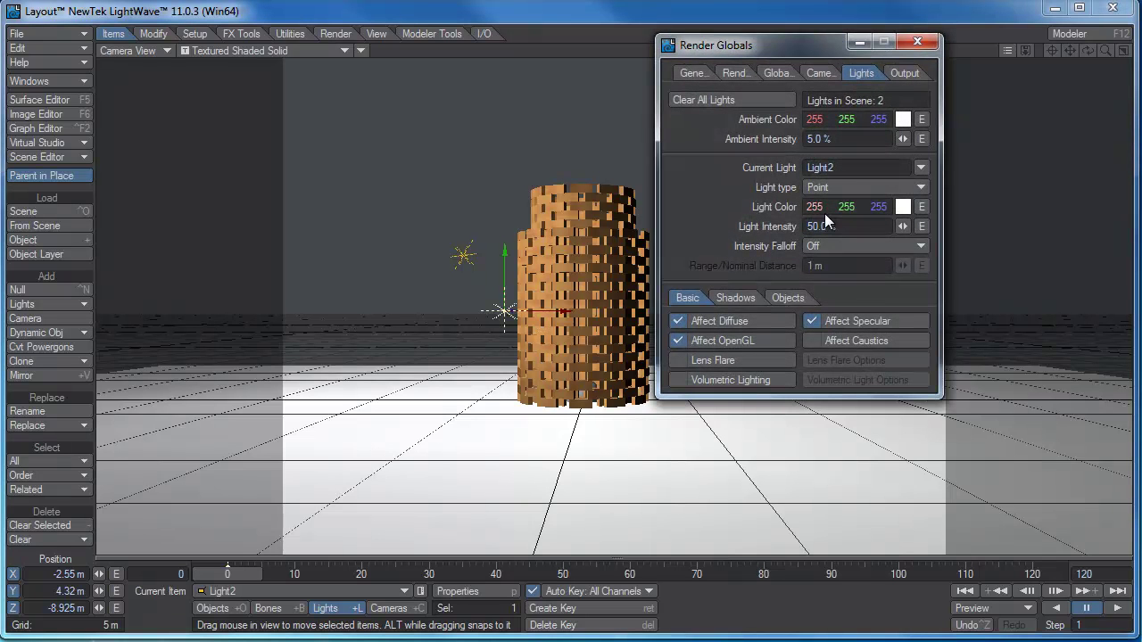
{"action": "left_click", "coordinate": [845, 226]}
{"action": "type", "text": "100"}
{"action": "key", "text": "Return"}
{"action": "left_click", "coordinate": [918, 41]}
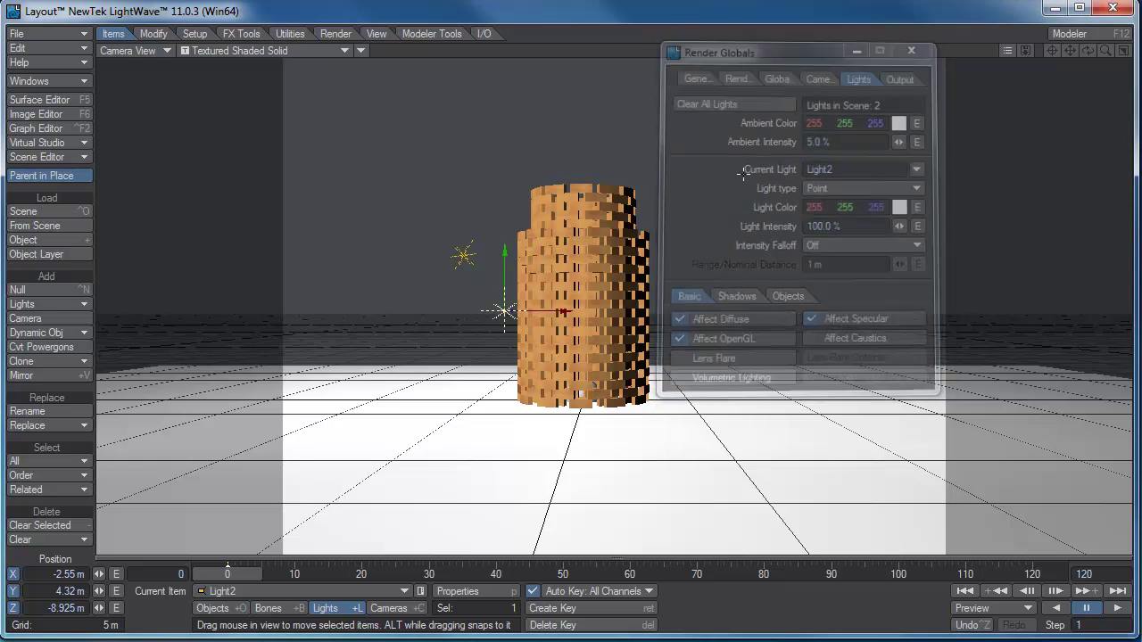
Move Light2 into place in front of the tower and reselect the original light
{"action": "right_click_drag", "start_coordinate": [563, 326], "coordinate": [563, 351]}
{"action": "left_click_drag", "start_coordinate": [563, 351], "coordinate": [585, 350]}
{"action": "right_click_drag", "start_coordinate": [585, 350], "coordinate": [585, 327]}
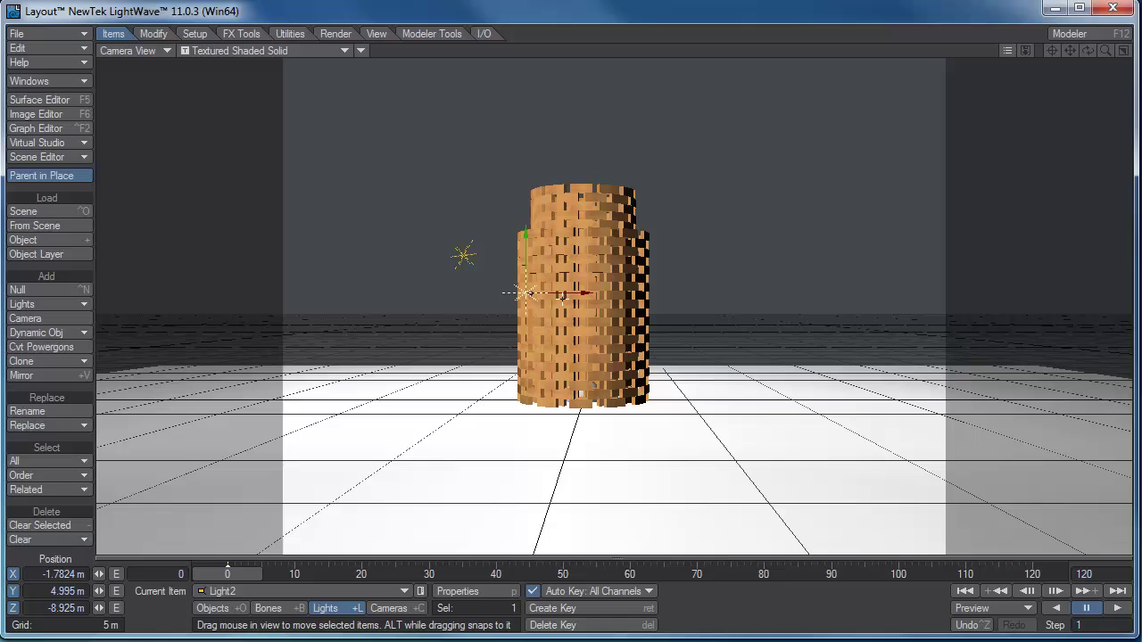
{"action": "left_click", "coordinate": [464, 254]}
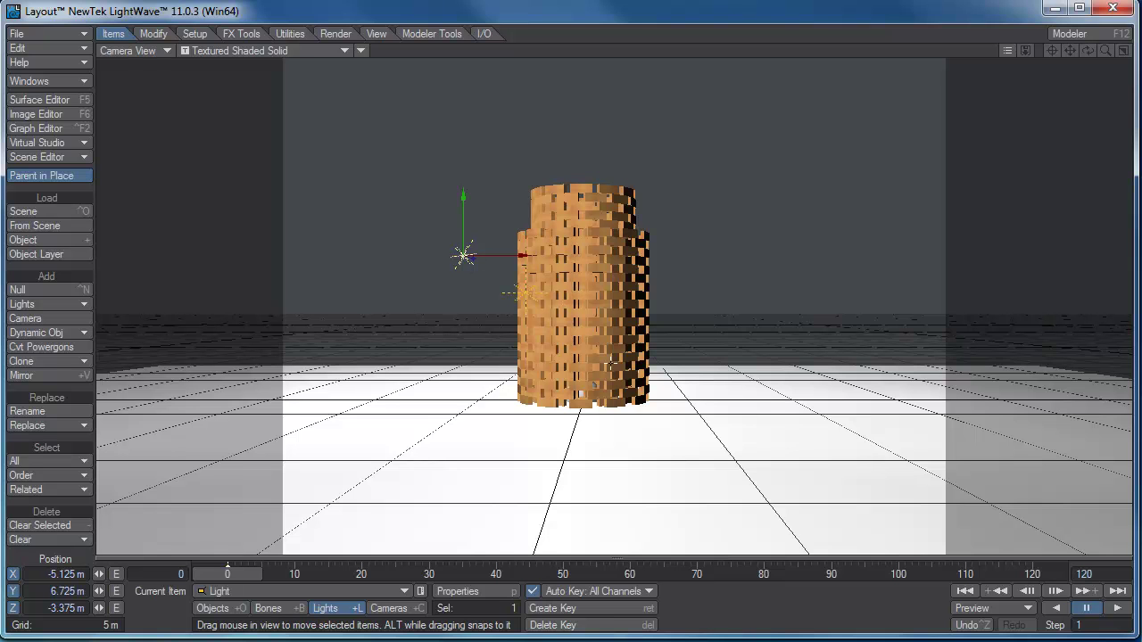
Move the camera closer to the tower and set its resolution to HDTV 1920×1080
{"action": "left_click", "coordinate": [389, 608]}
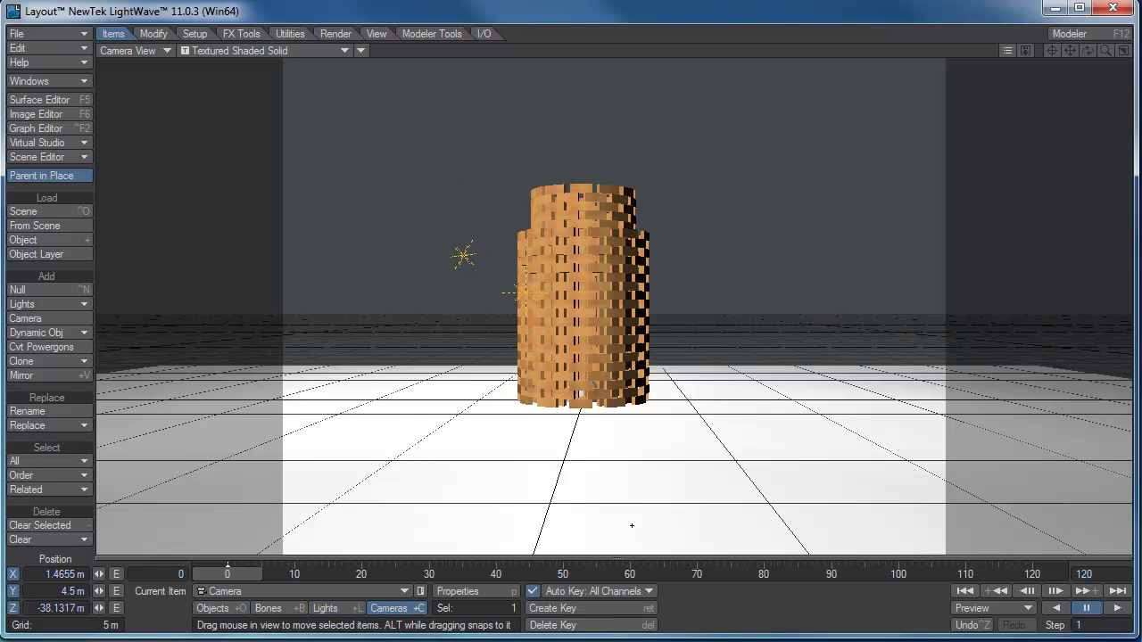
{"action": "left_click_drag", "start_coordinate": [627, 530], "coordinate": [615, 437]}
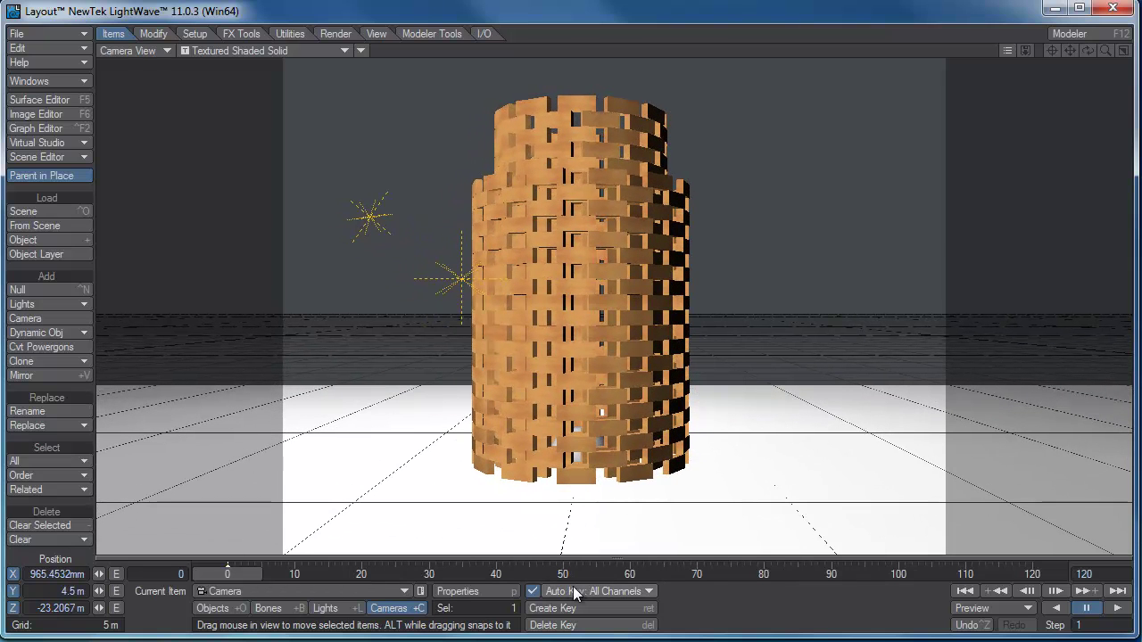
{"action": "left_click", "coordinate": [466, 589]}
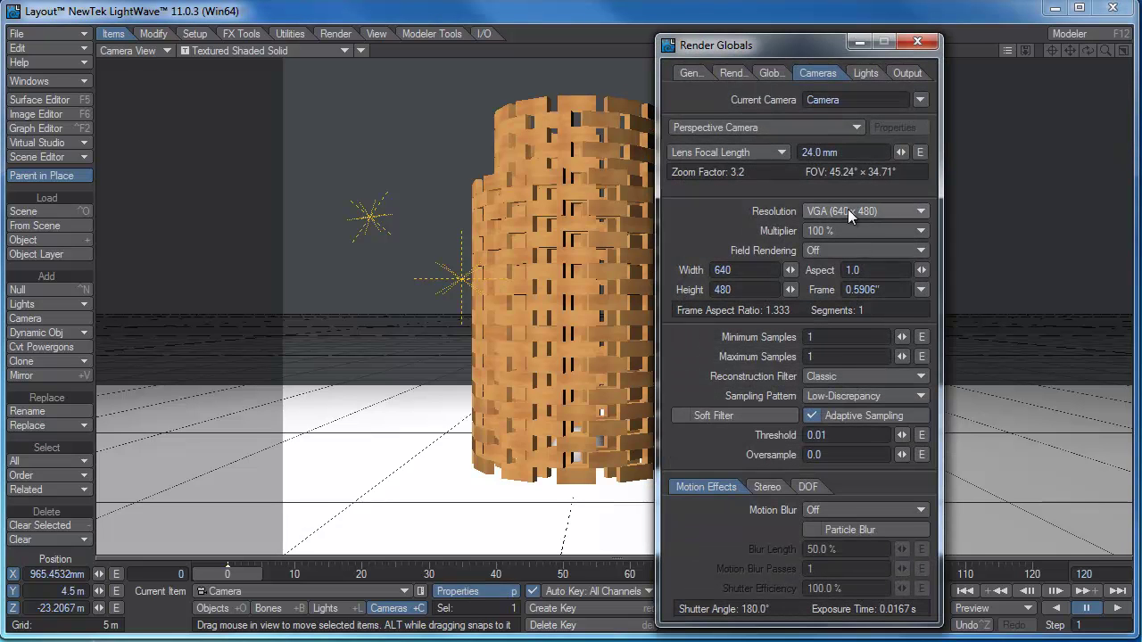
{"action": "left_click", "coordinate": [856, 211]}
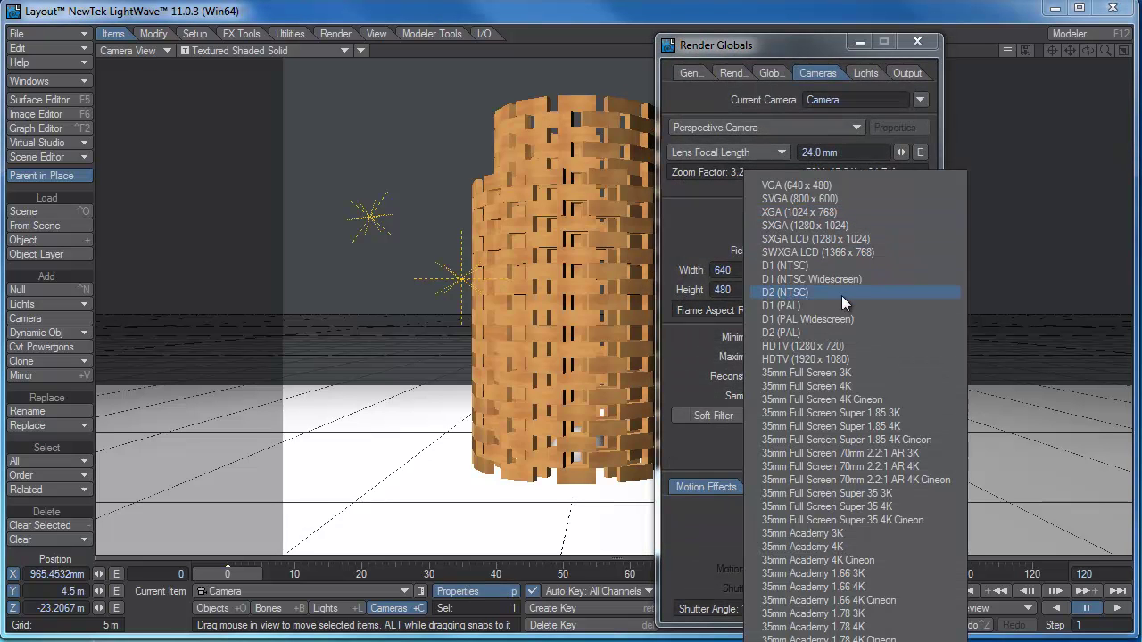
{"action": "left_click", "coordinate": [834, 358]}
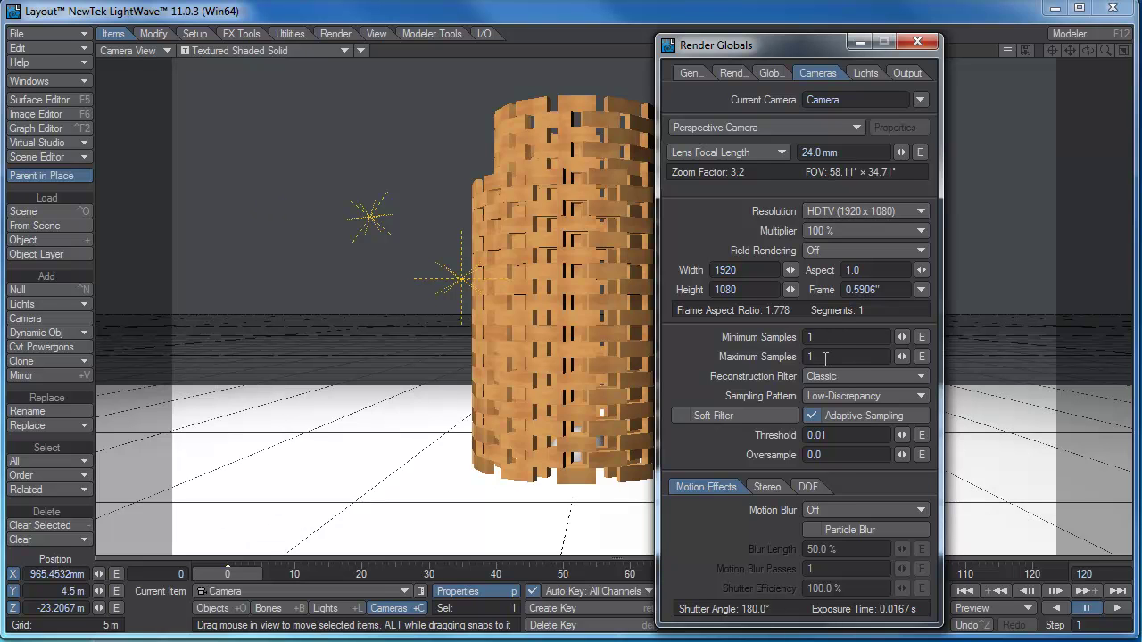
Set Photoreal motion blur with 2 passes and 7 maximum samples
{"action": "left_click", "coordinate": [844, 511]}
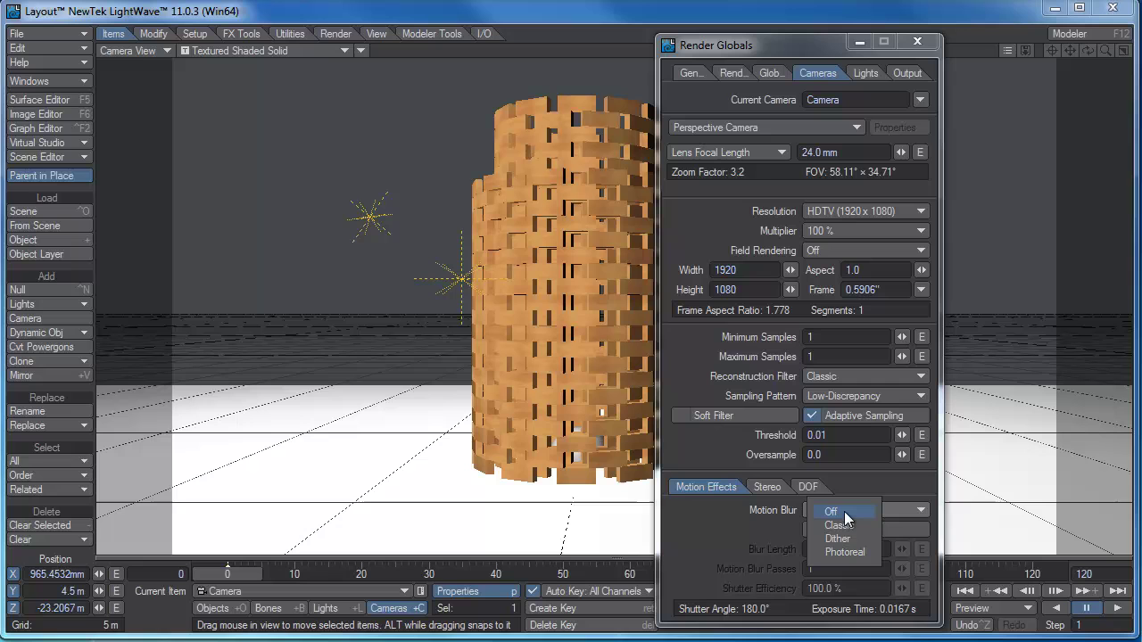
{"action": "left_click", "coordinate": [844, 552]}
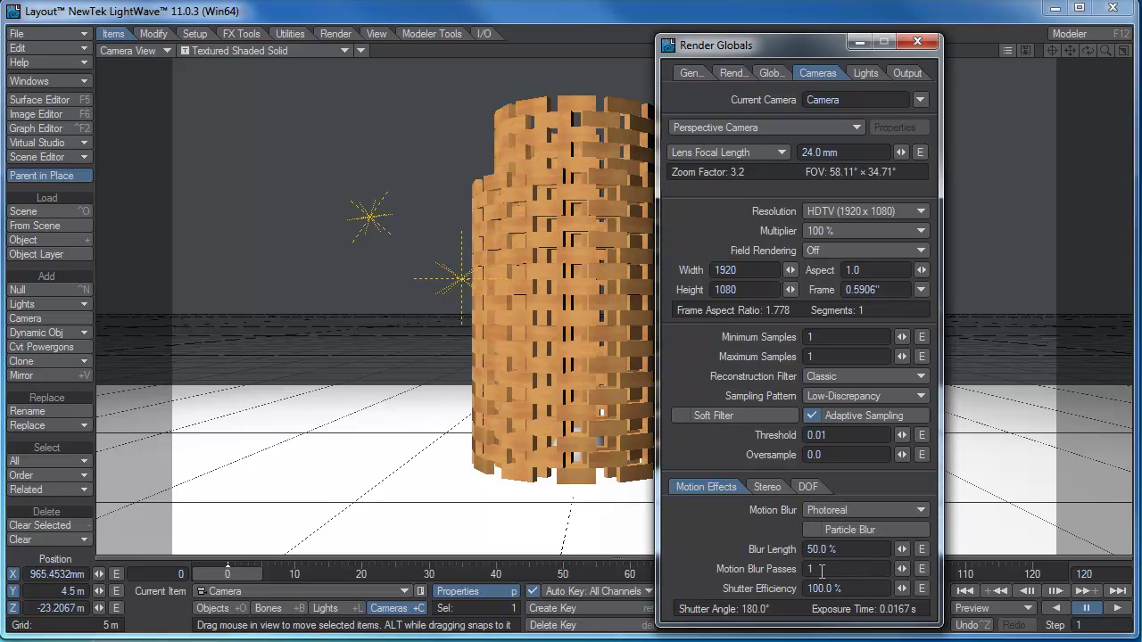
{"action": "type", "text": "2"}
{"action": "key", "text": "Tab"}
{"action": "left_click", "coordinate": [824, 571]}
{"action": "double_click", "coordinate": [810, 357]}
{"action": "left_click", "coordinate": [915, 42]}
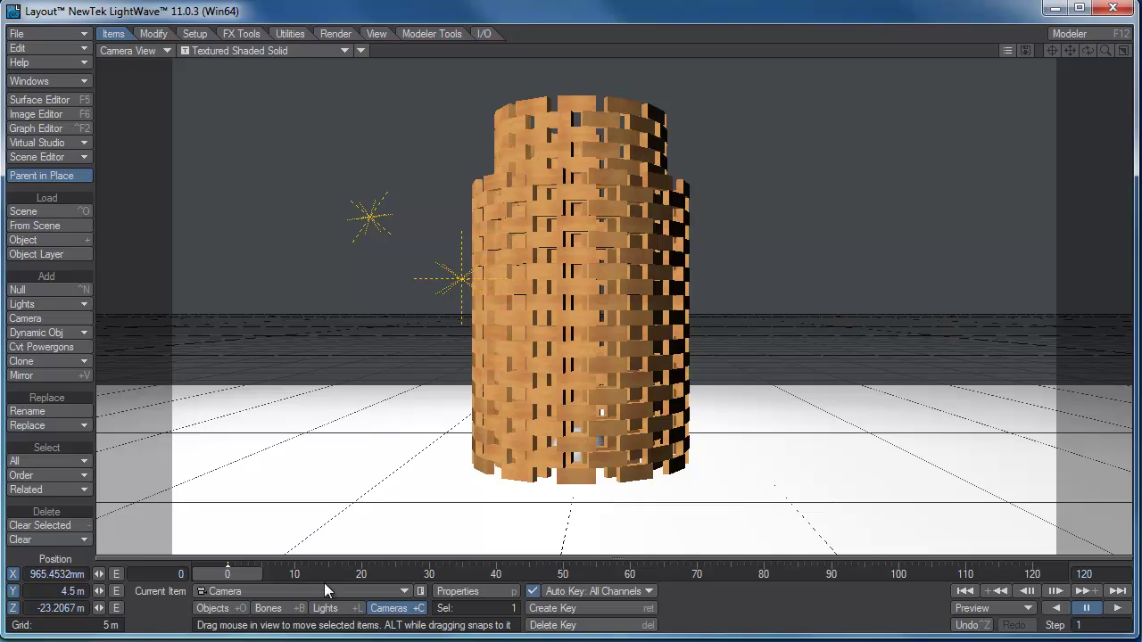
Move the Planks2:Destructo ball out right of the tower and raise it to Y 5.075 m
{"action": "left_click", "coordinate": [214, 607]}
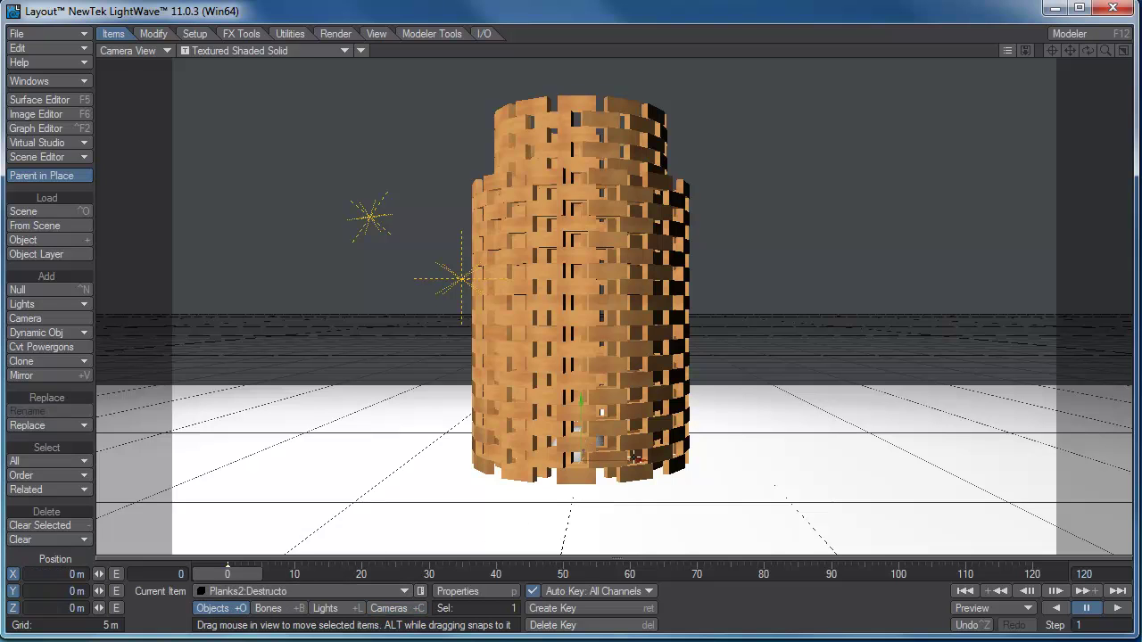
{"action": "left_click_drag", "start_coordinate": [633, 458], "coordinate": [910, 458]}
{"action": "right_click_drag", "start_coordinate": [820, 406], "coordinate": [820, 236]}
{"action": "left_click_drag", "start_coordinate": [820, 235], "coordinate": [1017, 235]}
Keyframe the ball from the right edge through the tower centre and scrub to check its path
{"action": "left_click_drag", "start_coordinate": [243, 571], "coordinate": [563, 574]}
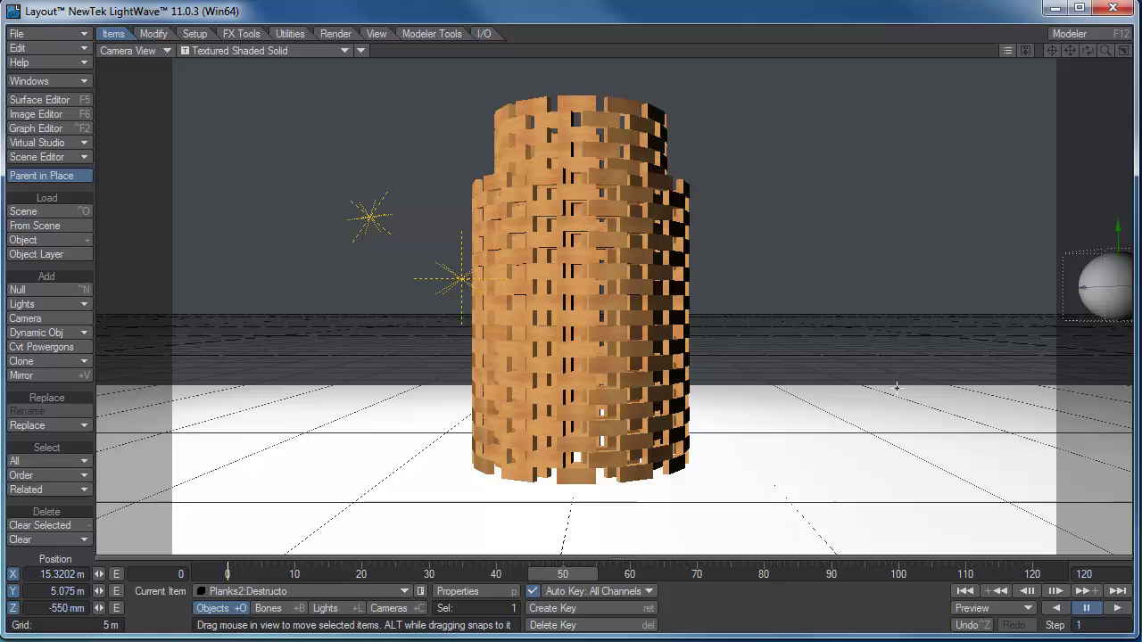
{"action": "left_click_drag", "start_coordinate": [1038, 371], "coordinate": [52, 393]}
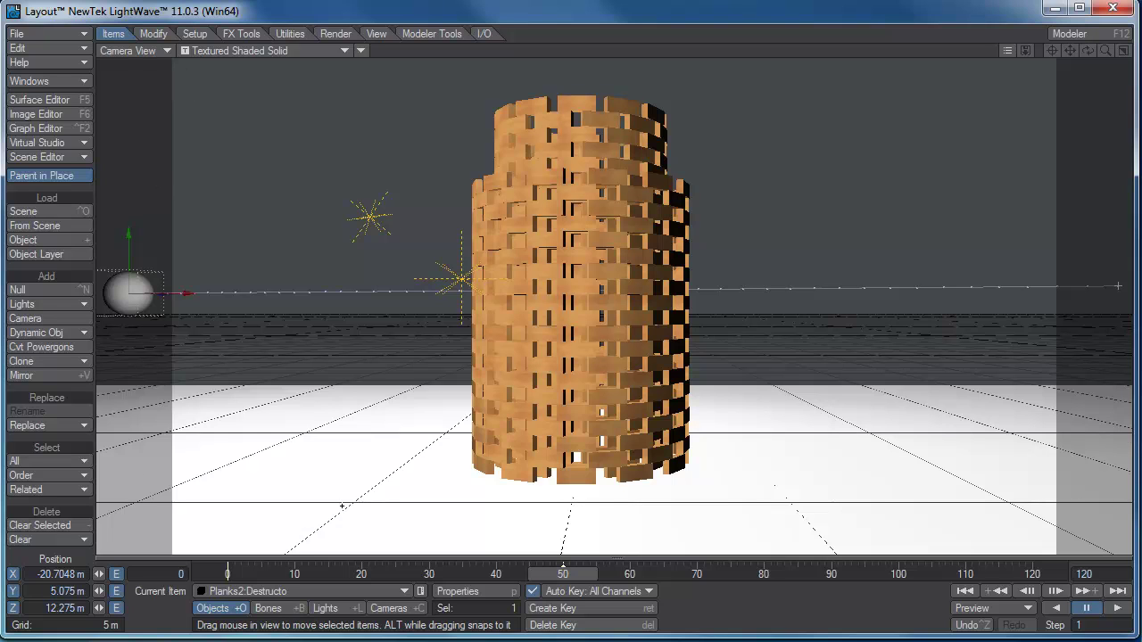
{"action": "left_click_drag", "start_coordinate": [576, 575], "coordinate": [227, 573]}
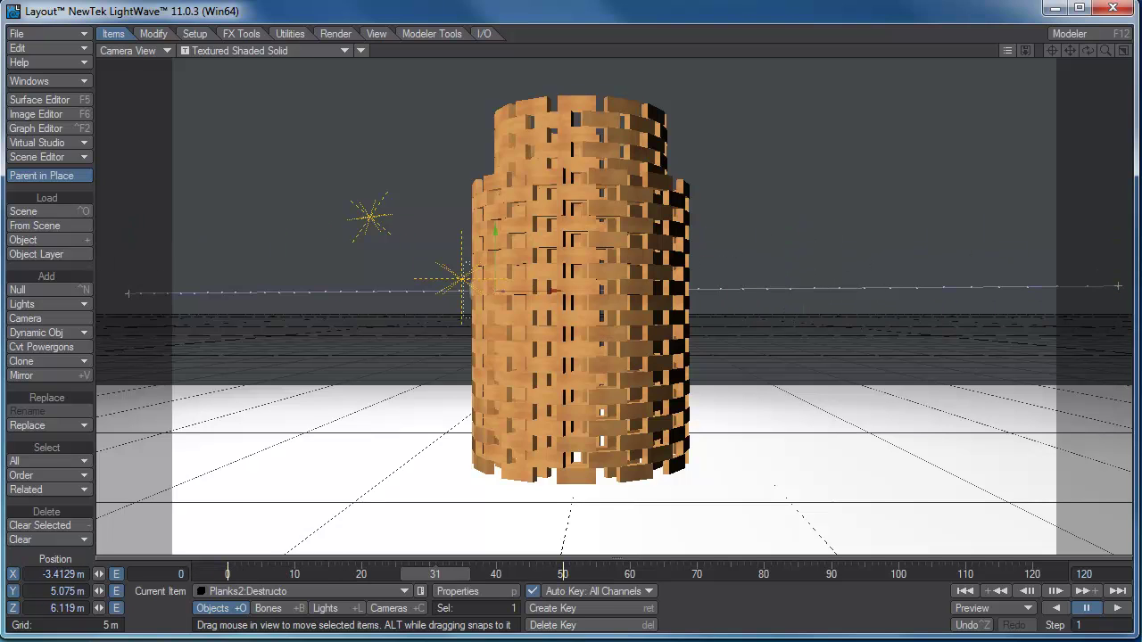
{"action": "left_click_drag", "start_coordinate": [516, 573], "coordinate": [496, 573]}
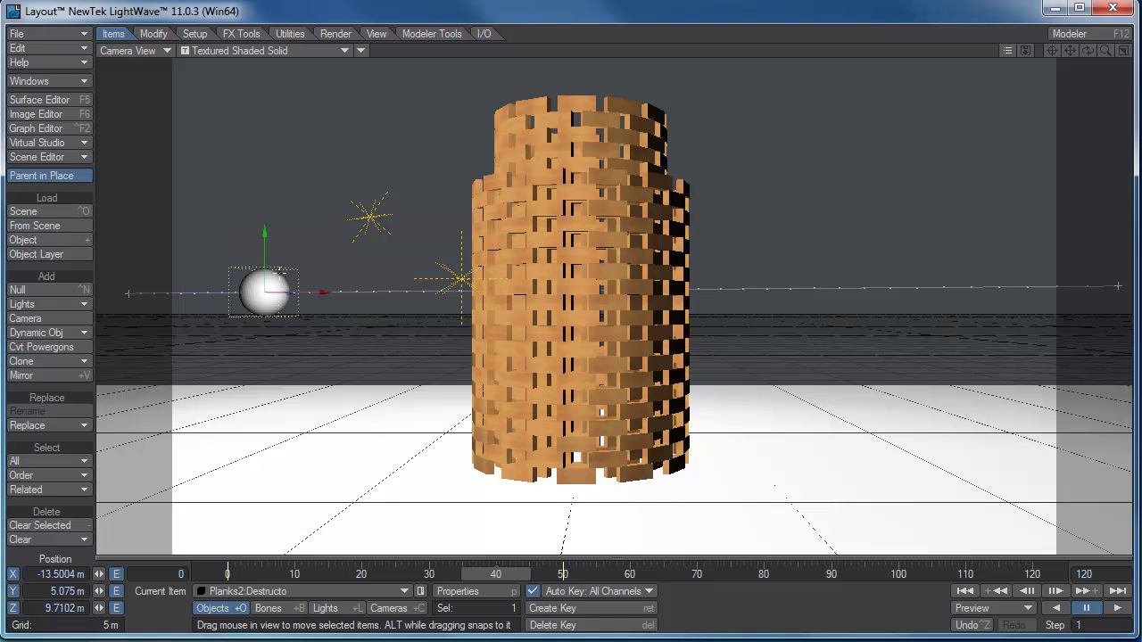
{"action": "left_click", "coordinate": [241, 33]}
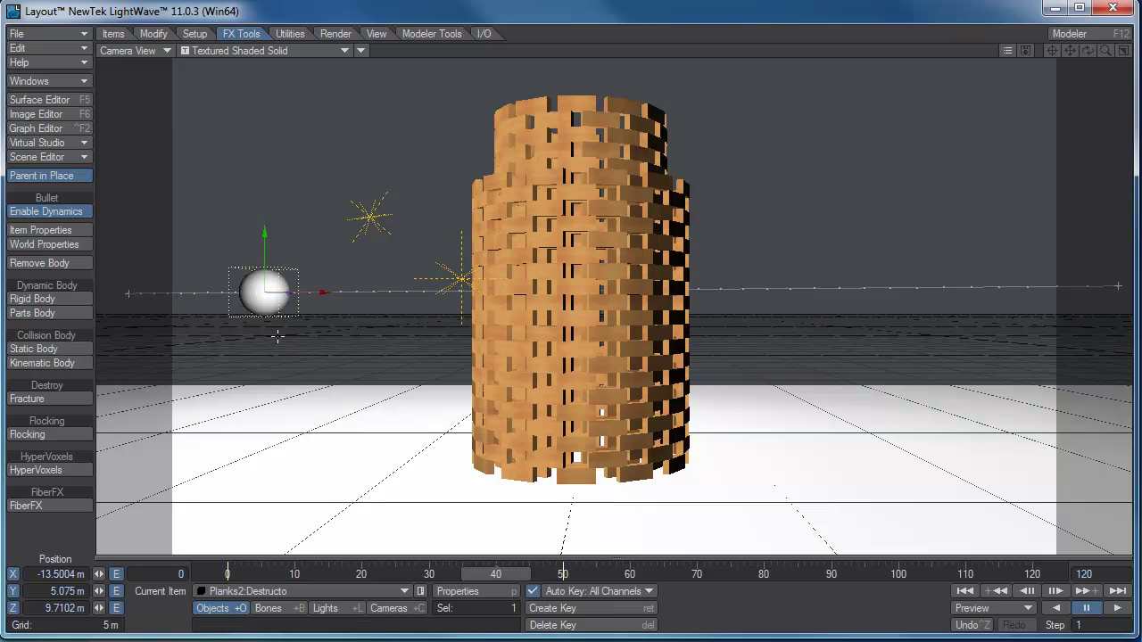
Make Planks2:Planks a Parts Body and Planks2:Floor a Static Body
{"action": "left_click", "coordinate": [569, 116]}
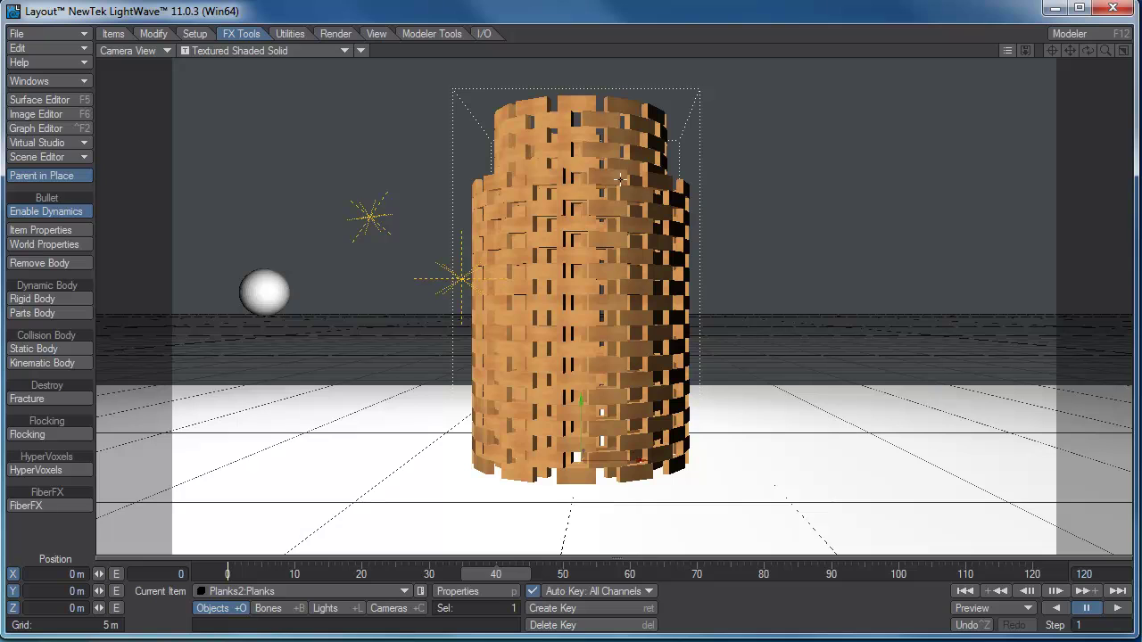
{"action": "left_click", "coordinate": [70, 313]}
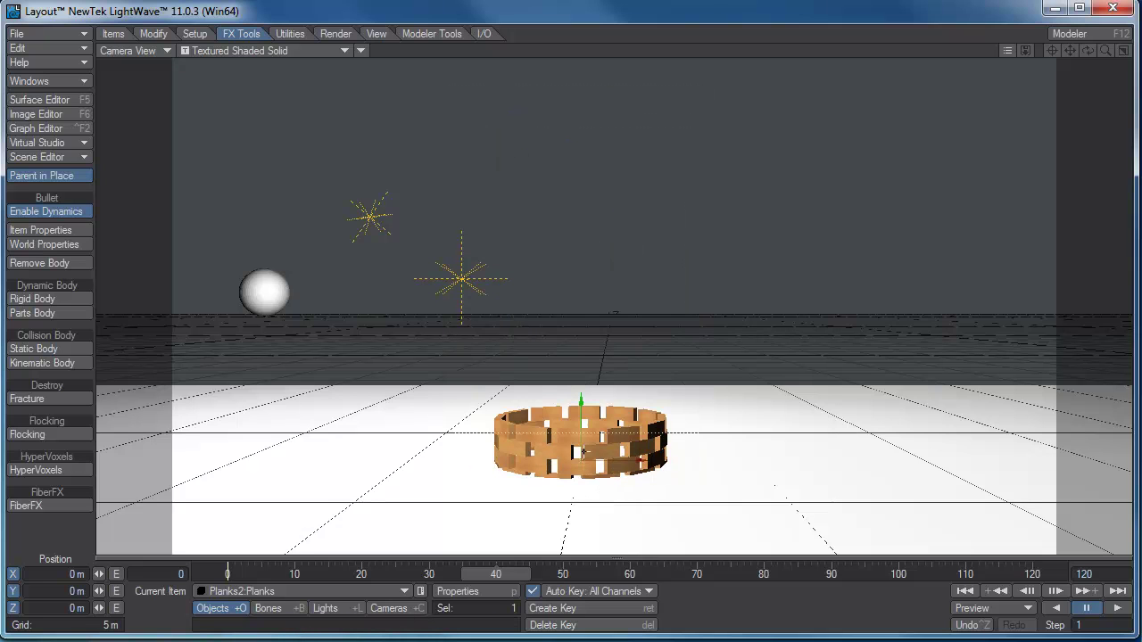
{"action": "left_click", "coordinate": [339, 397]}
{"action": "left_click", "coordinate": [67, 350]}
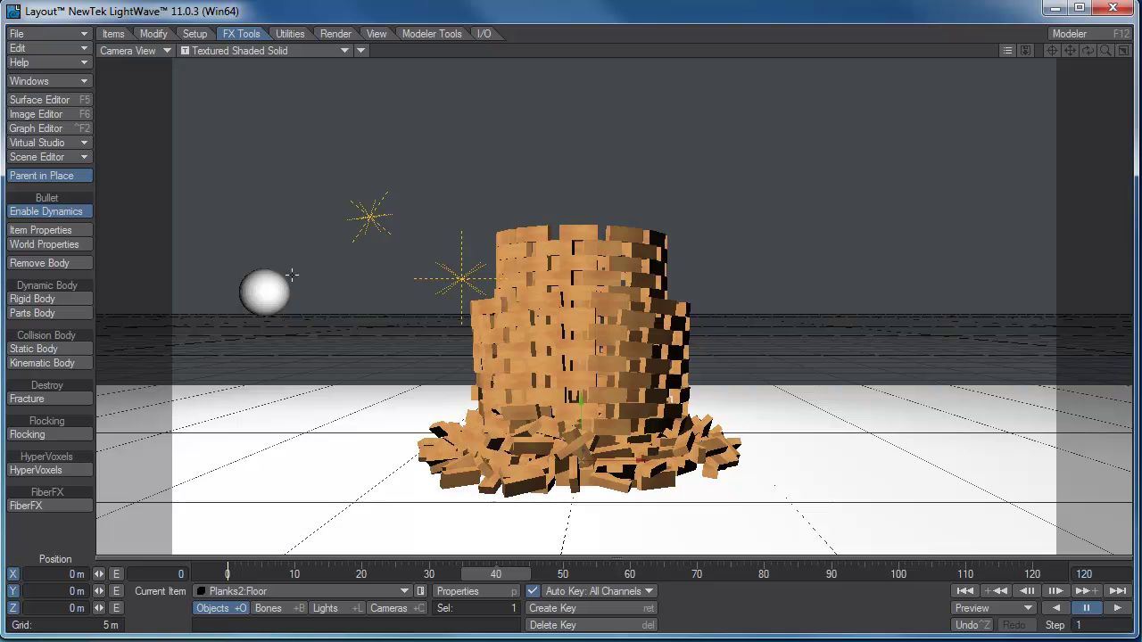
In the dynamics item properties, give the kinematic Destructo ball a 10 mm collision margin
{"action": "left_click", "coordinate": [53, 230]}
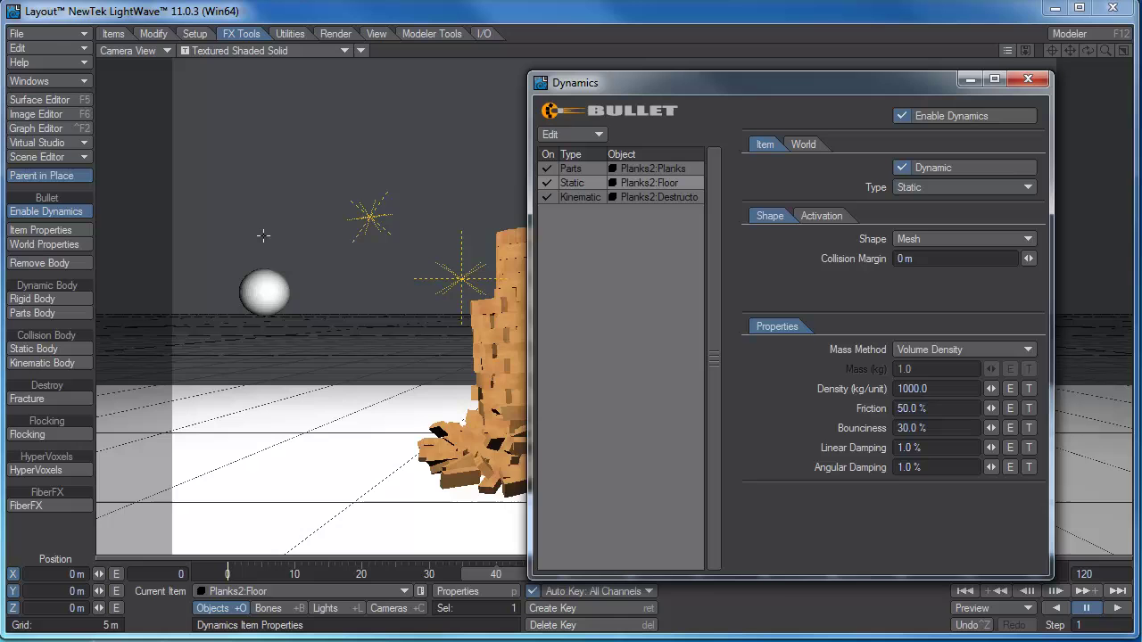
{"action": "left_click_drag", "start_coordinate": [790, 83], "coordinate": [395, 55]}
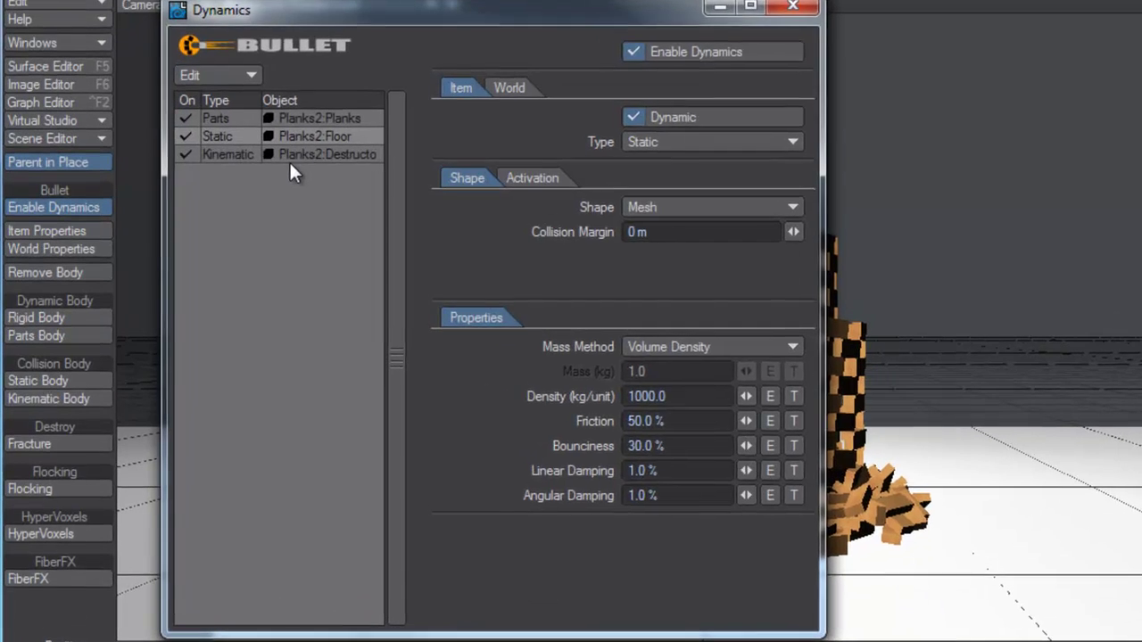
{"action": "left_click", "coordinate": [233, 169]}
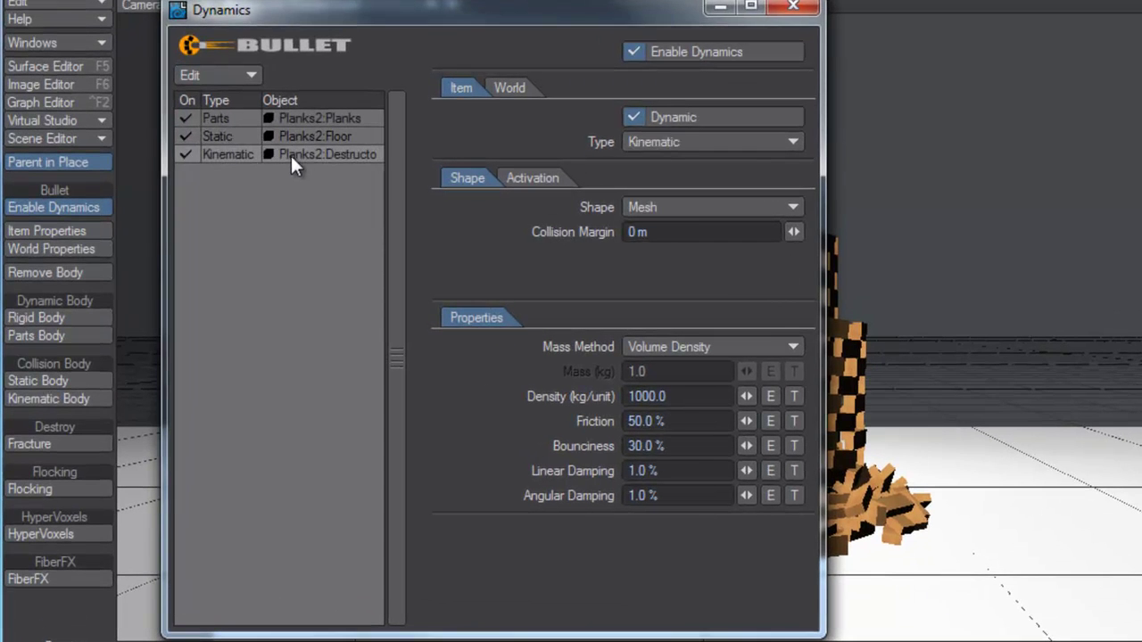
{"action": "left_click", "coordinate": [665, 231]}
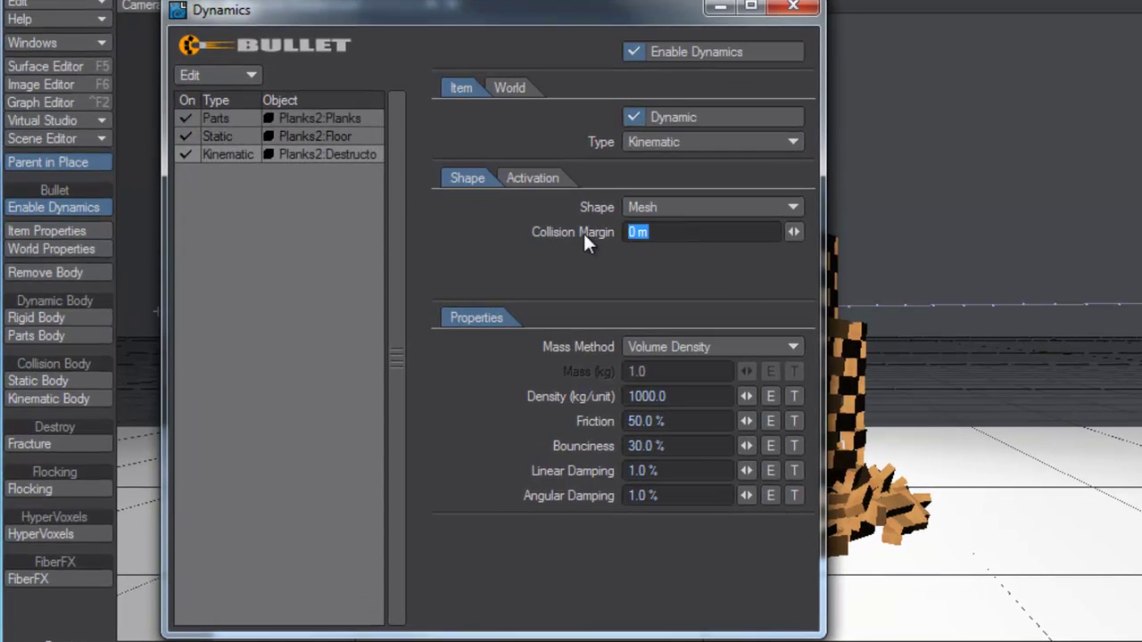
{"action": "type", "text": ".00"}
{"action": "type", "text": "1"}
{"action": "key", "text": "BackSpace"}
{"action": "key", "text": "BackSpace"}
{"action": "type", "text": "1"}
{"action": "key", "text": "Tab"}
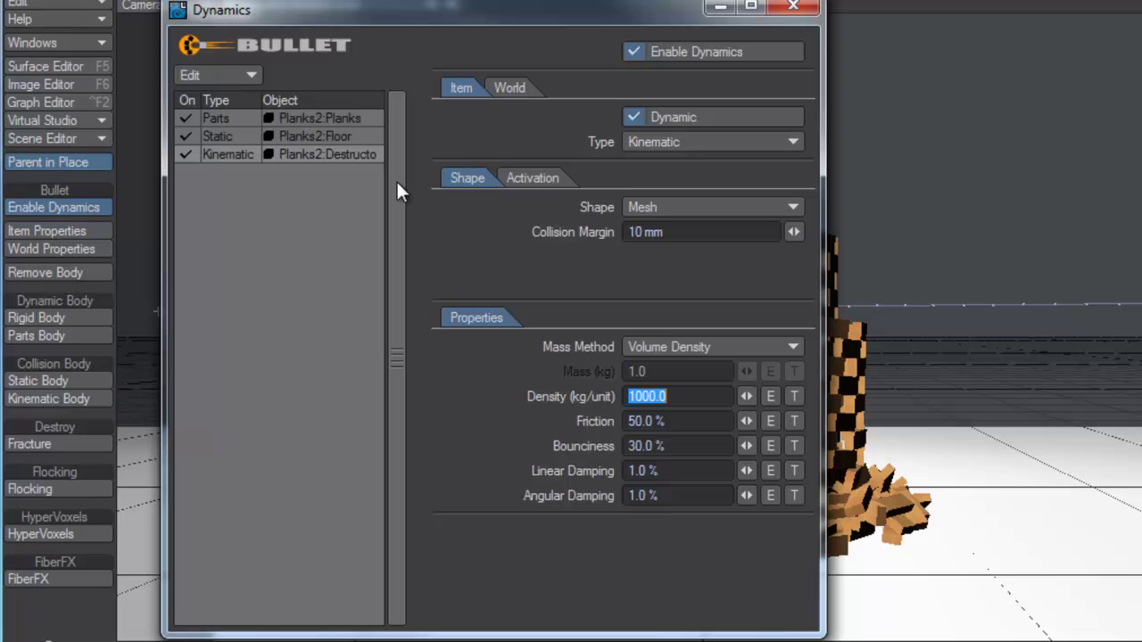
Give the Planks2:Planks parts body a 10 mm collision margin
{"action": "left_click", "coordinate": [298, 117]}
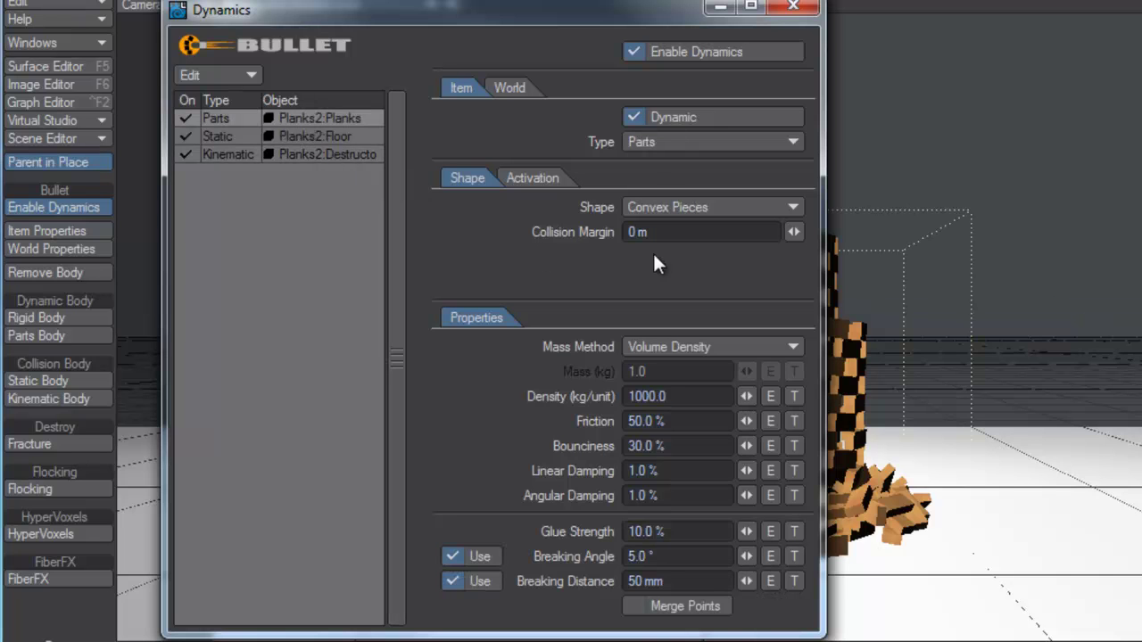
{"action": "left_click", "coordinate": [669, 232]}
{"action": "left_click_drag", "start_coordinate": [669, 232], "coordinate": [585, 230]}
{"action": "type", "text": ".01"}
{"action": "key", "text": "Tab"}
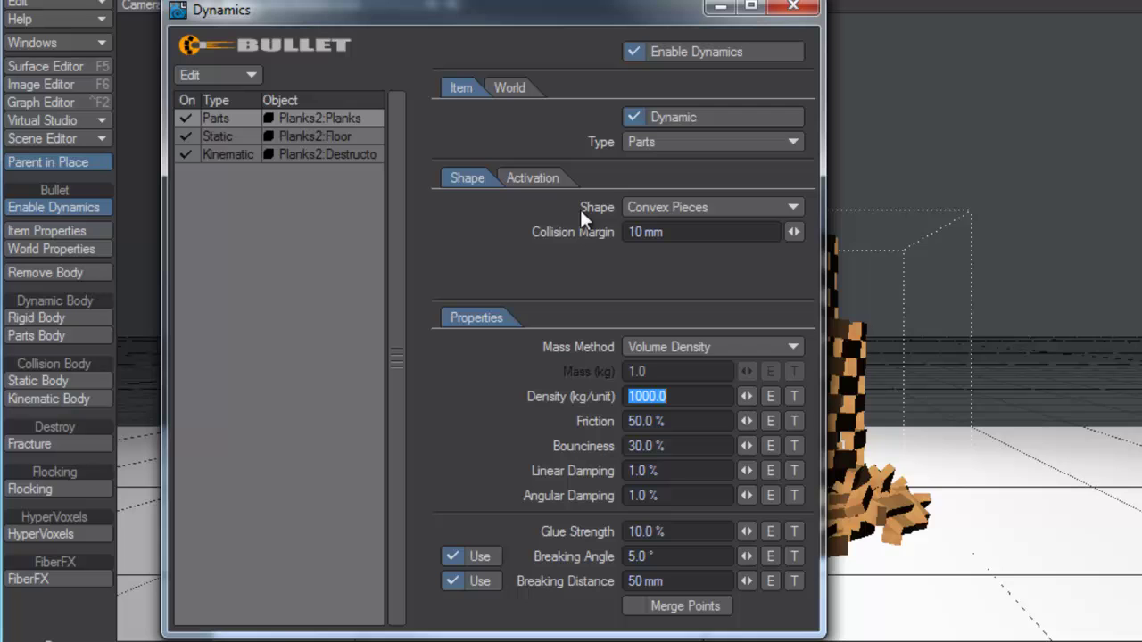
Set the planks' density to 10000, friction to 40% and bounciness to 0%
{"action": "left_click", "coordinate": [649, 396]}
{"action": "type", "text": "0"}
{"action": "key", "text": "Tab"}
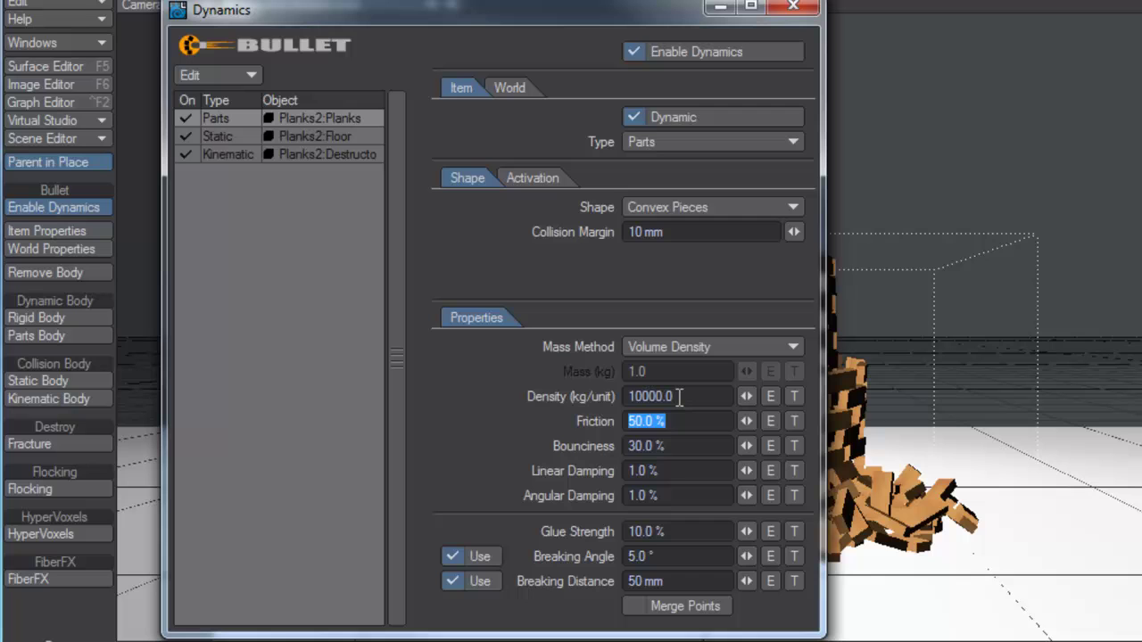
{"action": "type", "text": "40"}
{"action": "key", "text": "Tab"}
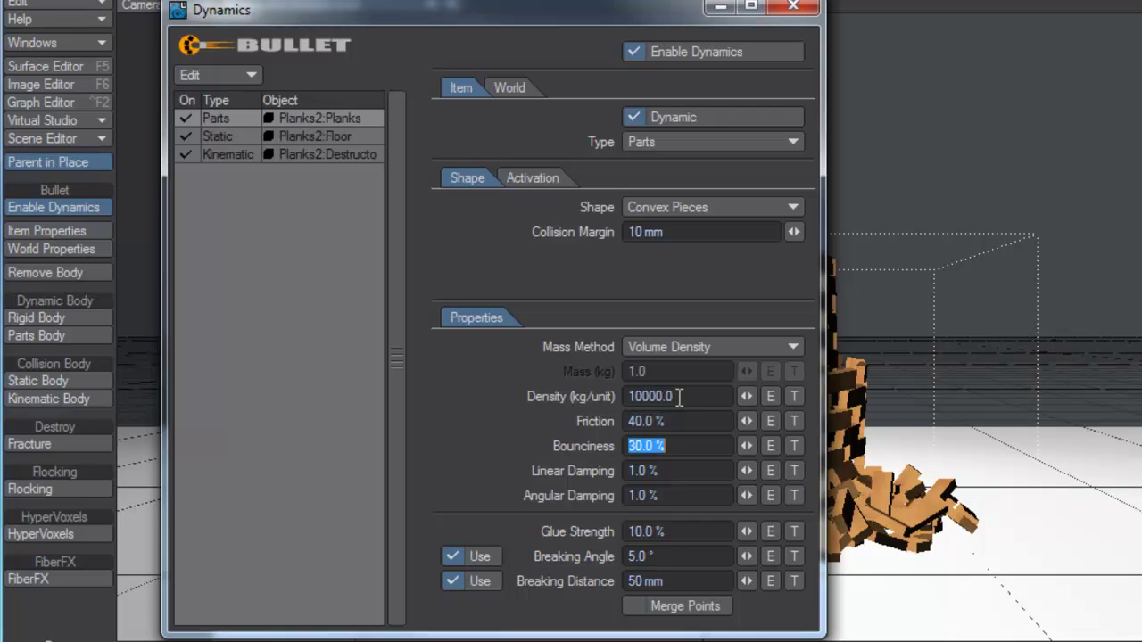
{"action": "type", "text": "0"}
{"action": "key", "text": "Tab"}
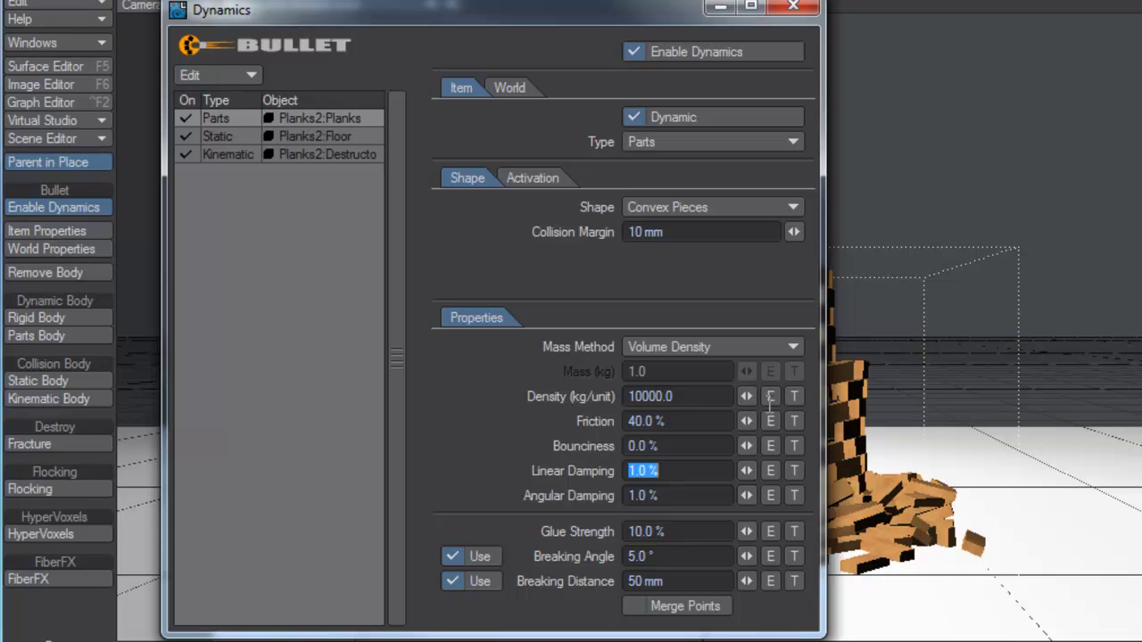
Set the planks' Glue Strength to 30%
{"action": "left_click", "coordinate": [681, 533]}
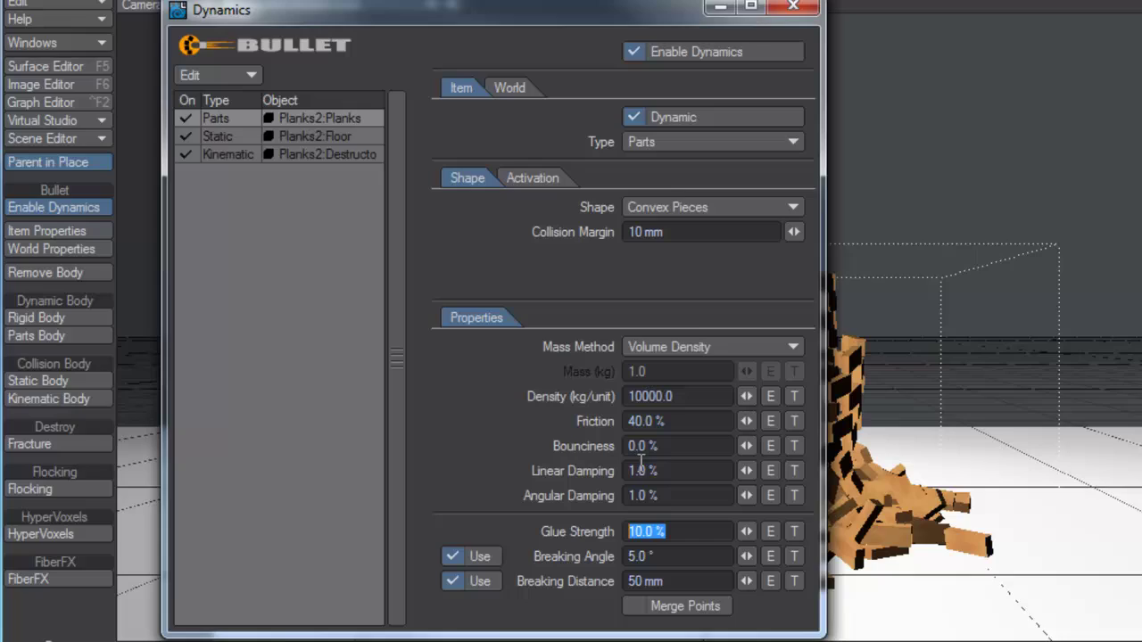
{"action": "left_click_drag", "start_coordinate": [474, 22], "coordinate": [382, 2]}
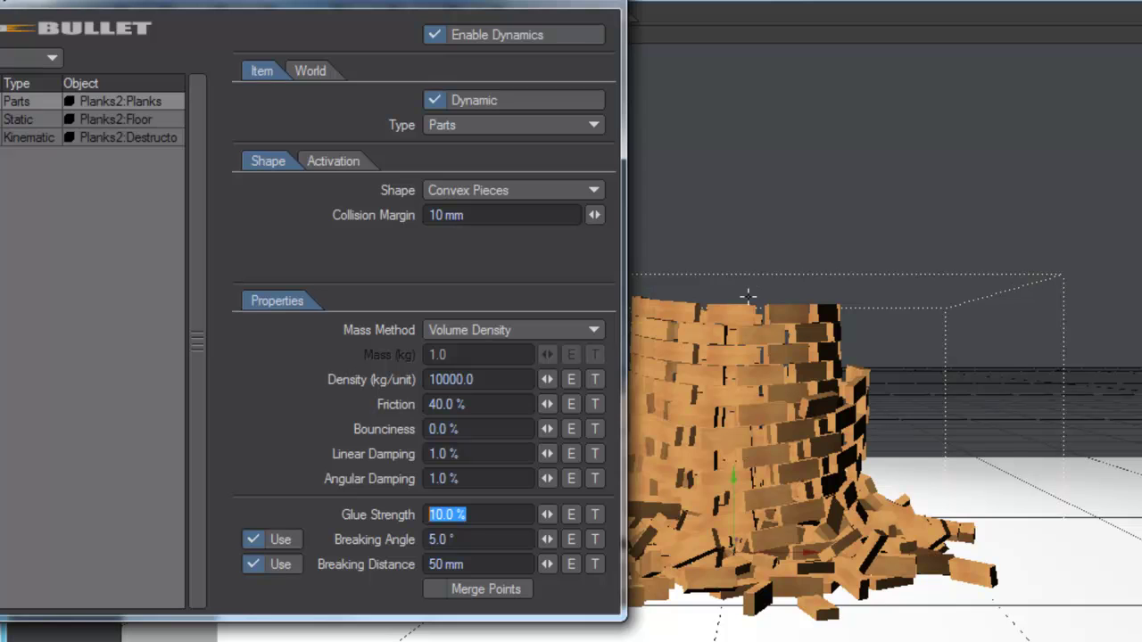
{"action": "type", "text": "30"}
{"action": "key", "text": "Tab"}
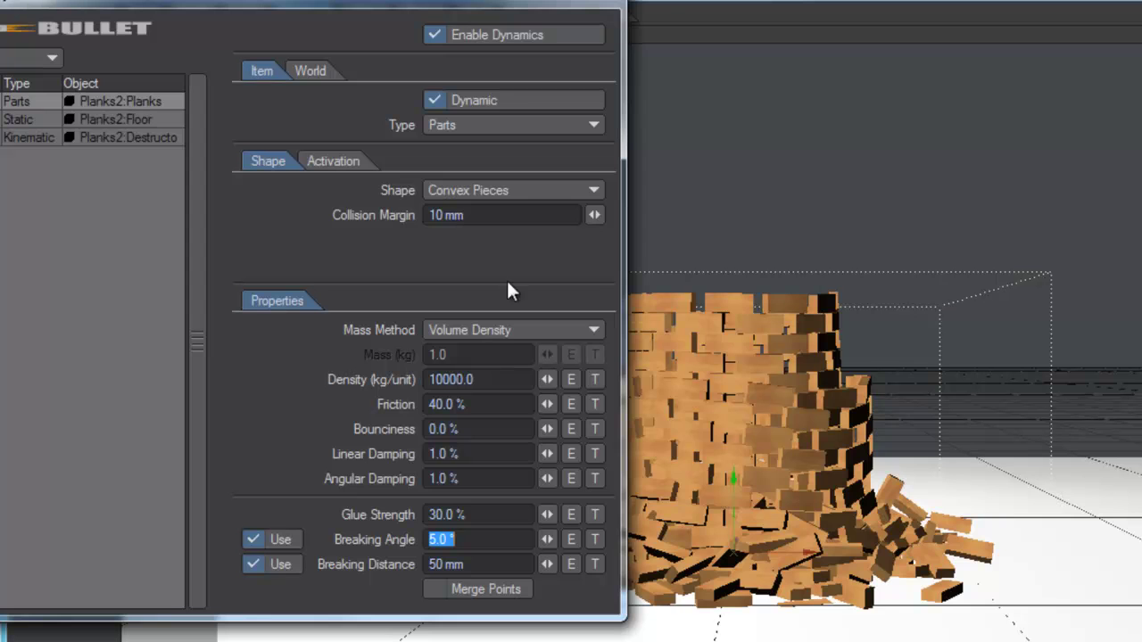
{"action": "left_click_drag", "start_coordinate": [361, 5], "coordinate": [442, 7]}
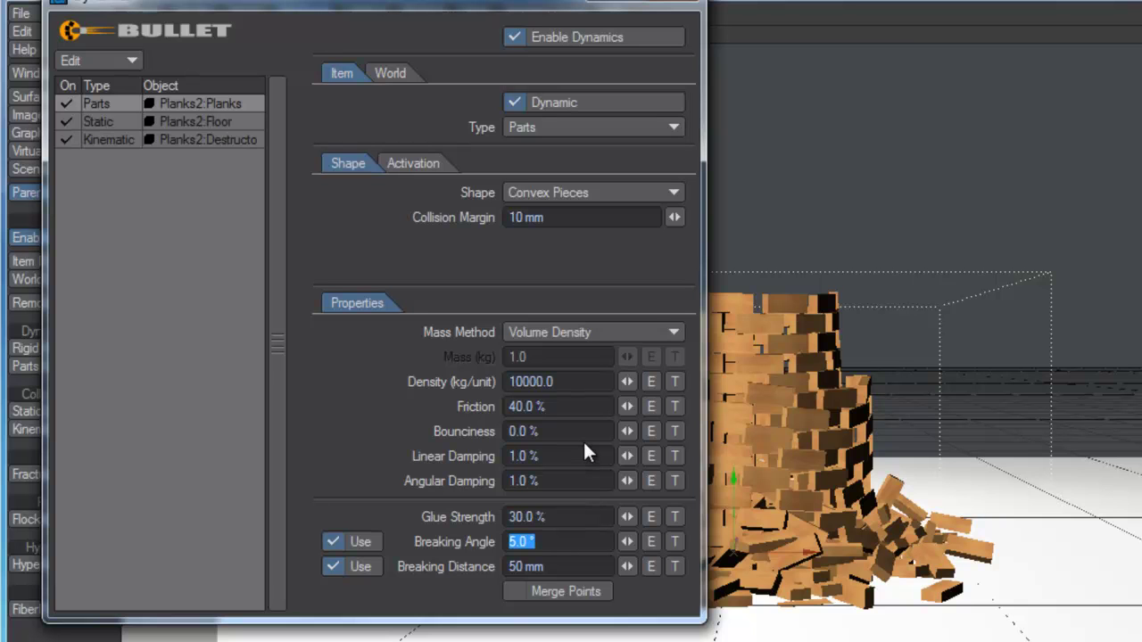
Set the Planks2:Floor item's bounciness to 10%
{"action": "left_click", "coordinate": [172, 122]}
{"action": "left_click_drag", "start_coordinate": [551, 433], "coordinate": [443, 434]}
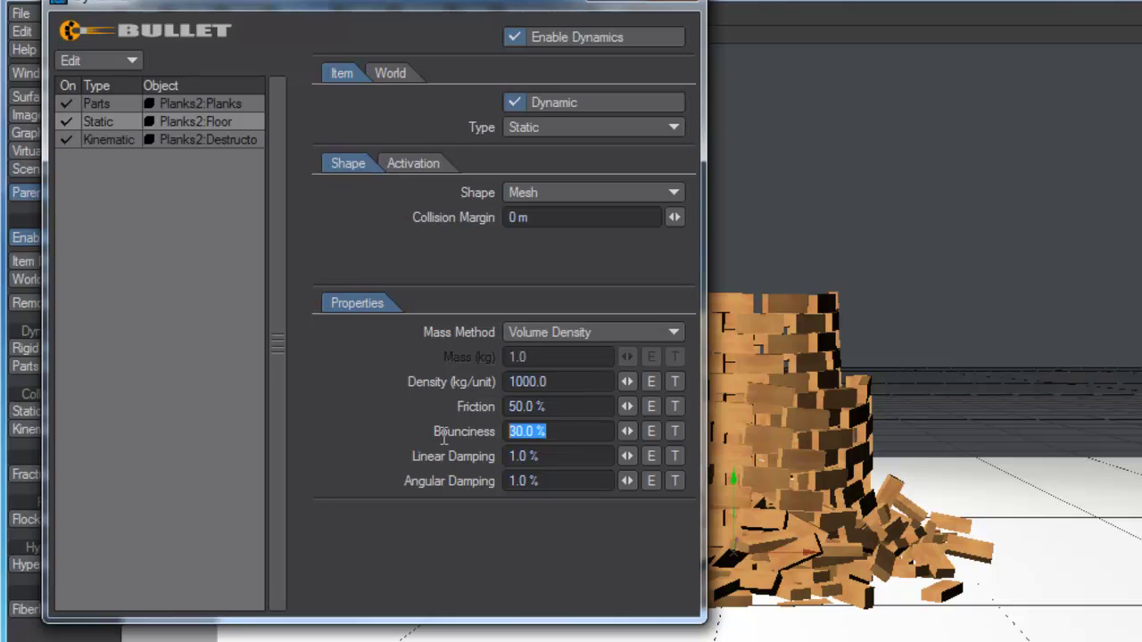
{"action": "type", "text": "10"}
{"action": "key", "text": "Tab"}
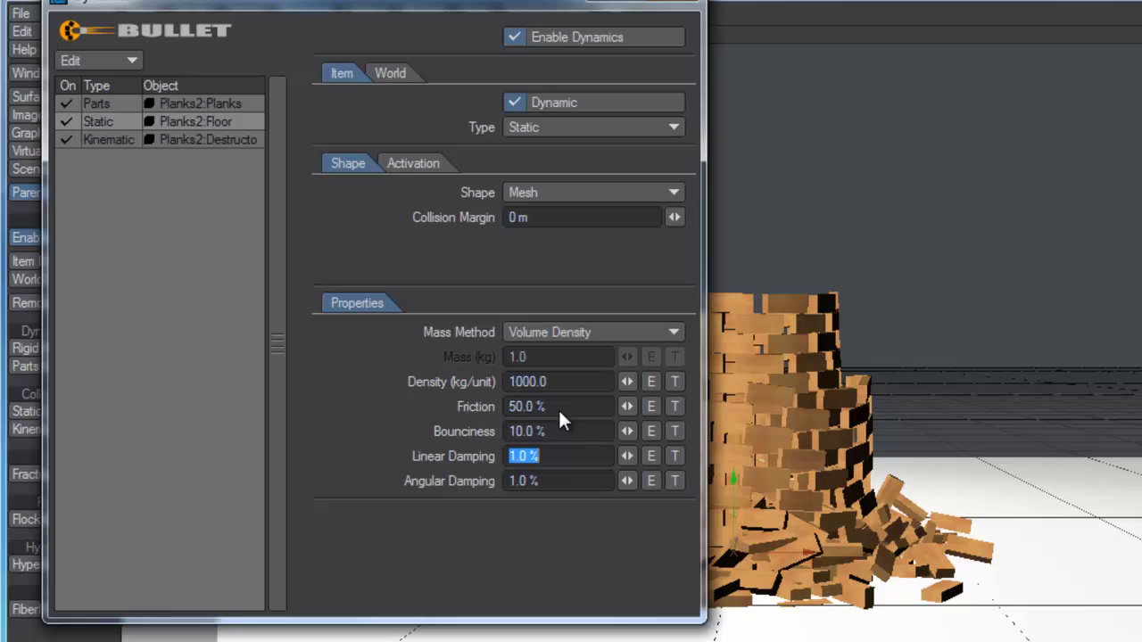
Set the kinematic ball's bounciness to 0% and close the Dynamics window
{"action": "left_click", "coordinate": [117, 140]}
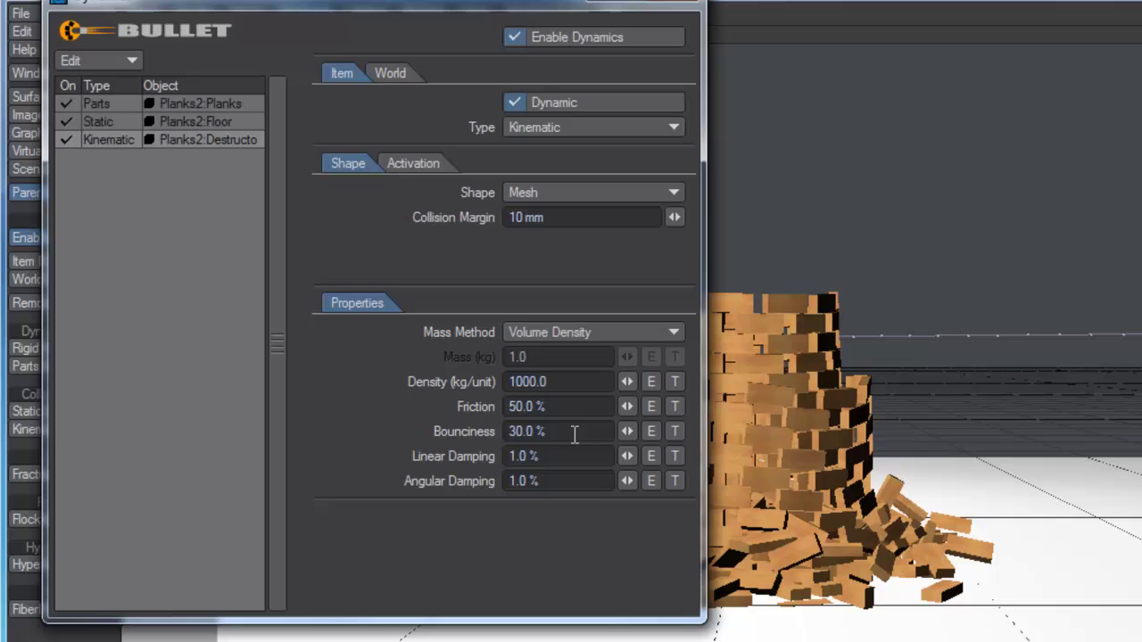
{"action": "double_click", "coordinate": [575, 433]}
{"action": "type", "text": "10"}
{"action": "key", "text": "Tab"}
{"action": "double_click", "coordinate": [550, 427]}
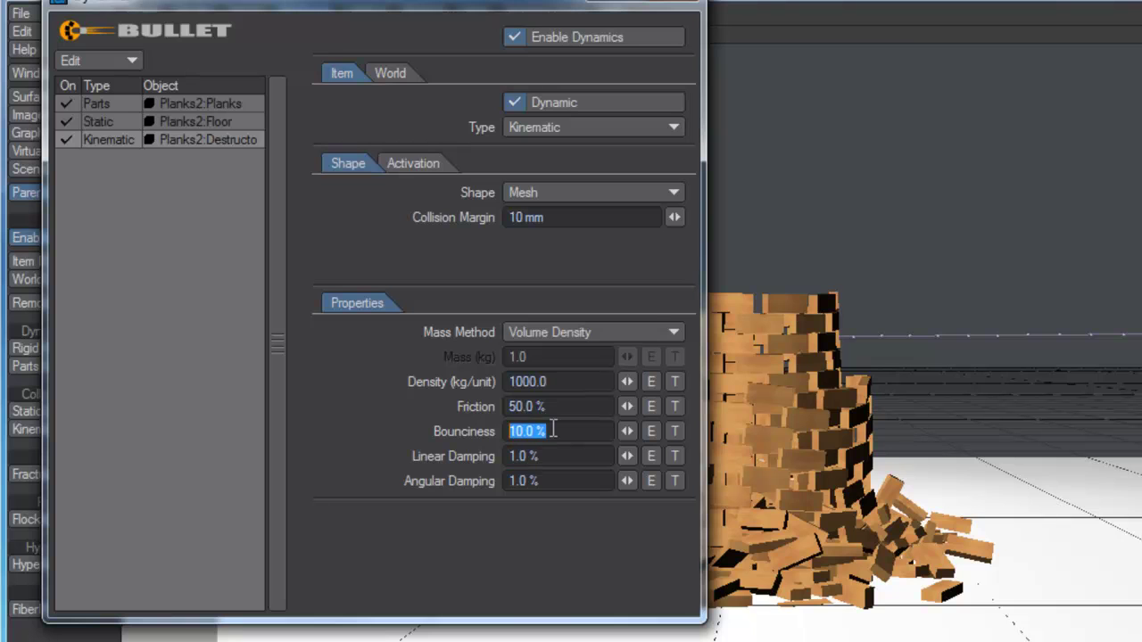
{"action": "type", "text": "0"}
{"action": "key", "text": "Tab"}
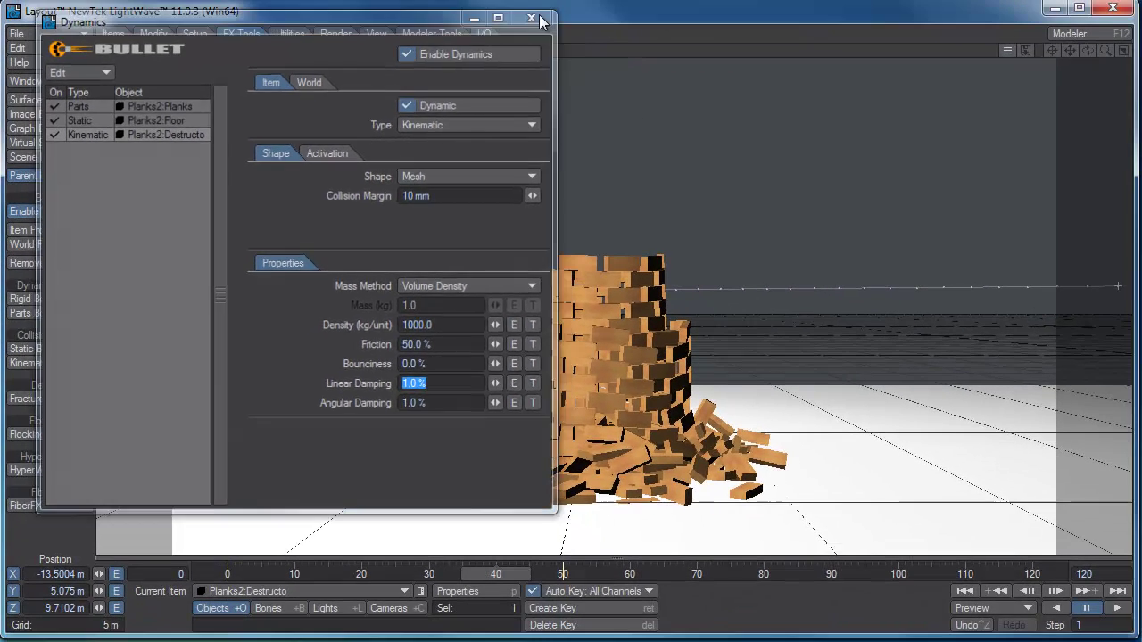
{"action": "left_click", "coordinate": [532, 19]}
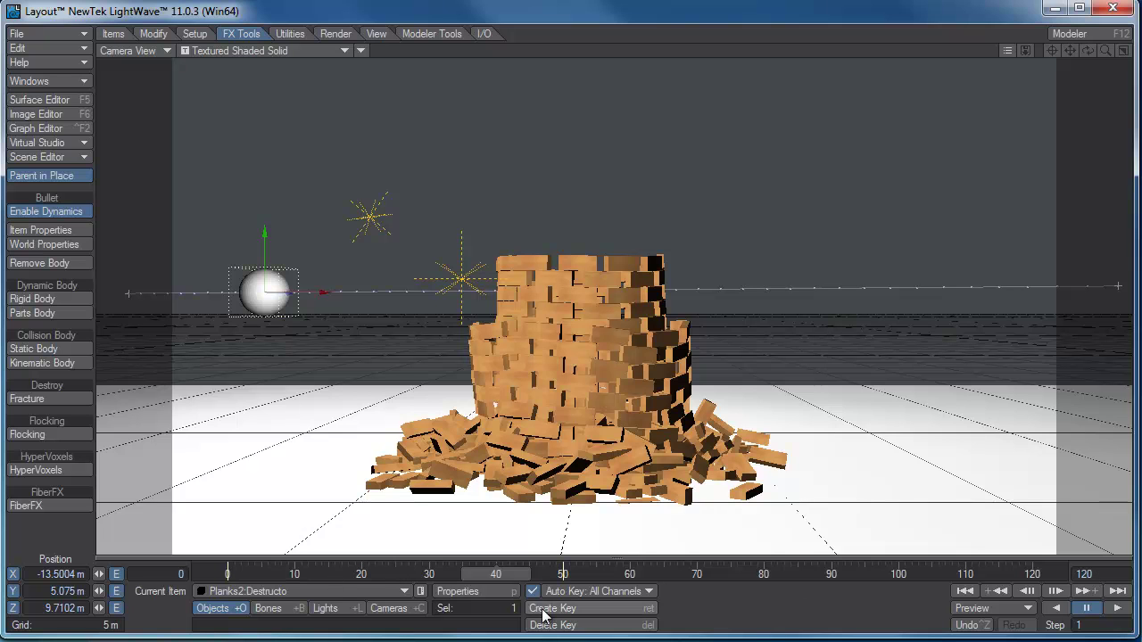
Play the simulation from frame 0, pause mid-collapse, then scrub back to the first frame
{"action": "left_click", "coordinate": [966, 592]}
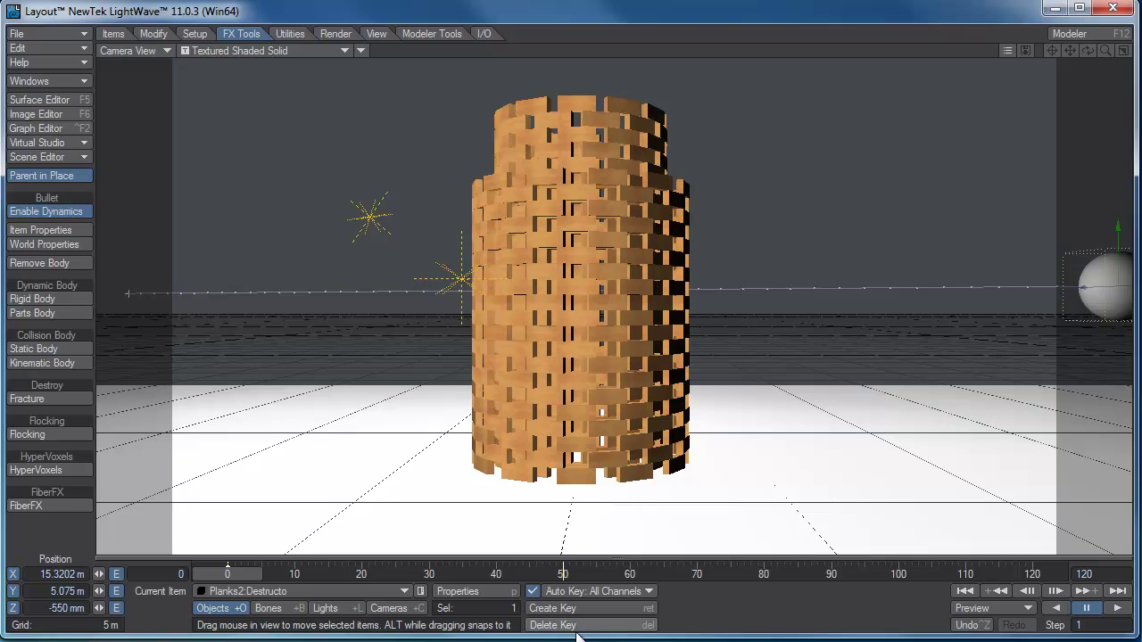
{"action": "left_click", "coordinate": [1118, 610]}
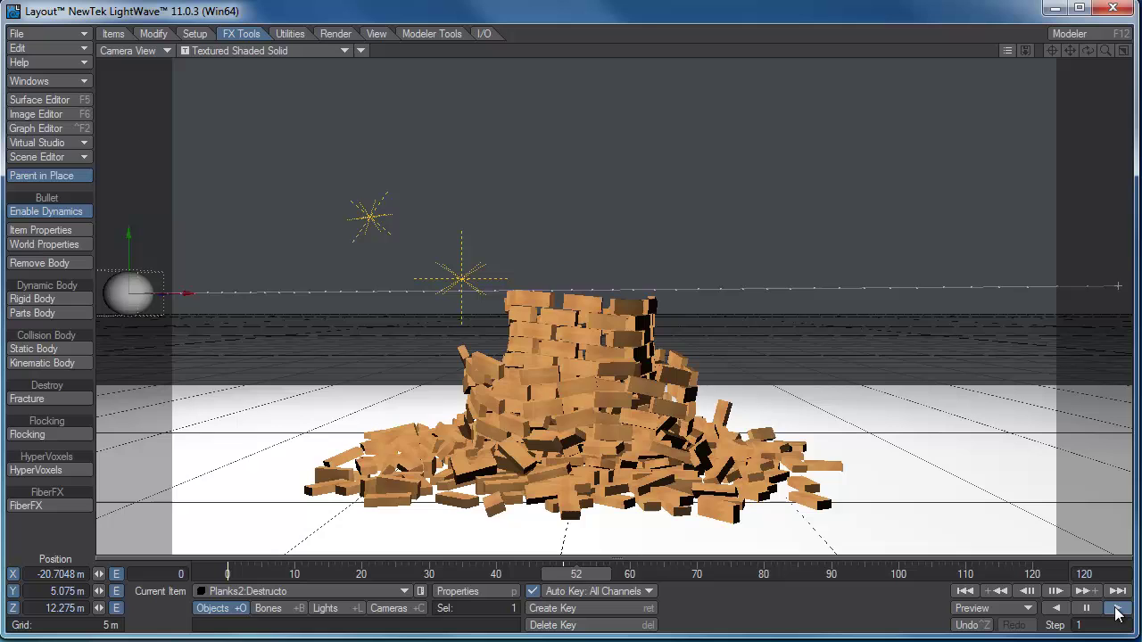
{"action": "left_click", "coordinate": [622, 577]}
{"action": "left_click_drag", "start_coordinate": [622, 576], "coordinate": [228, 576]}
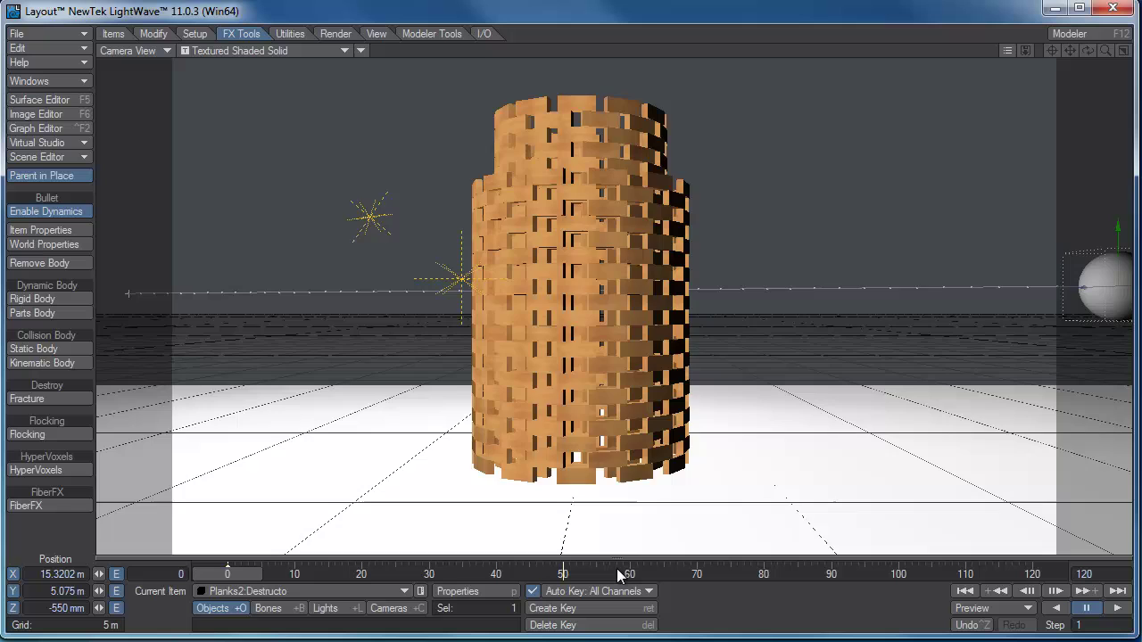
In Top view at frame 50, drag the ball along Z to Z 1.1464 m, in line with the tower's centre
{"action": "key", "text": "3"}
{"action": "key", "text": "4"}
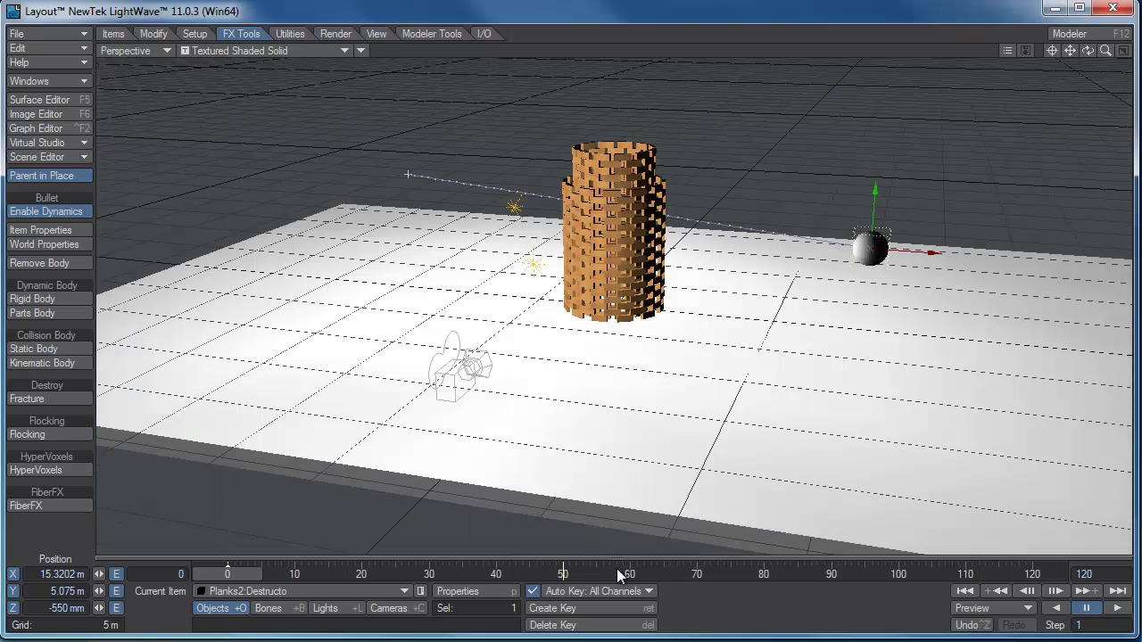
{"action": "key", "text": "5"}
{"action": "key", "text": "1"}
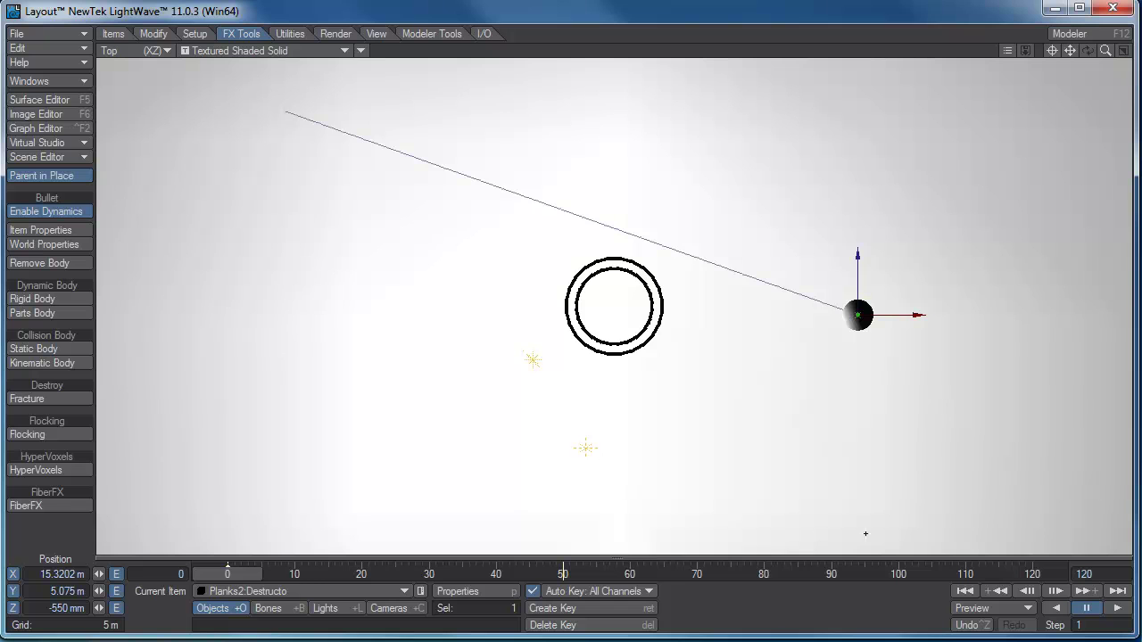
{"action": "left_click", "coordinate": [1082, 590]}
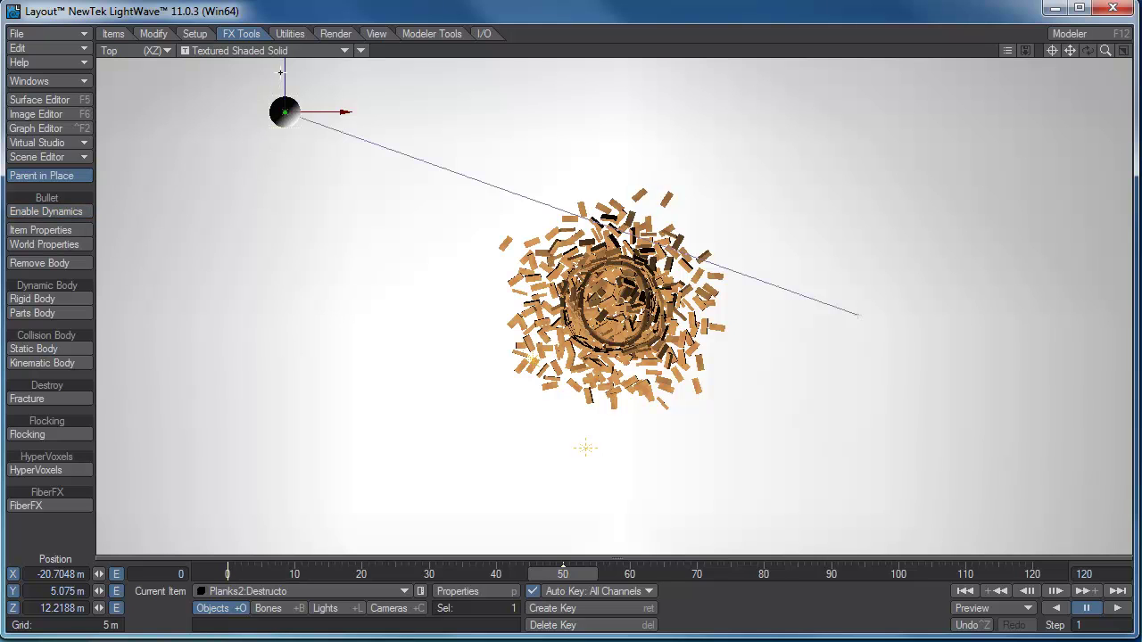
{"action": "left_click_drag", "start_coordinate": [281, 72], "coordinate": [280, 248]}
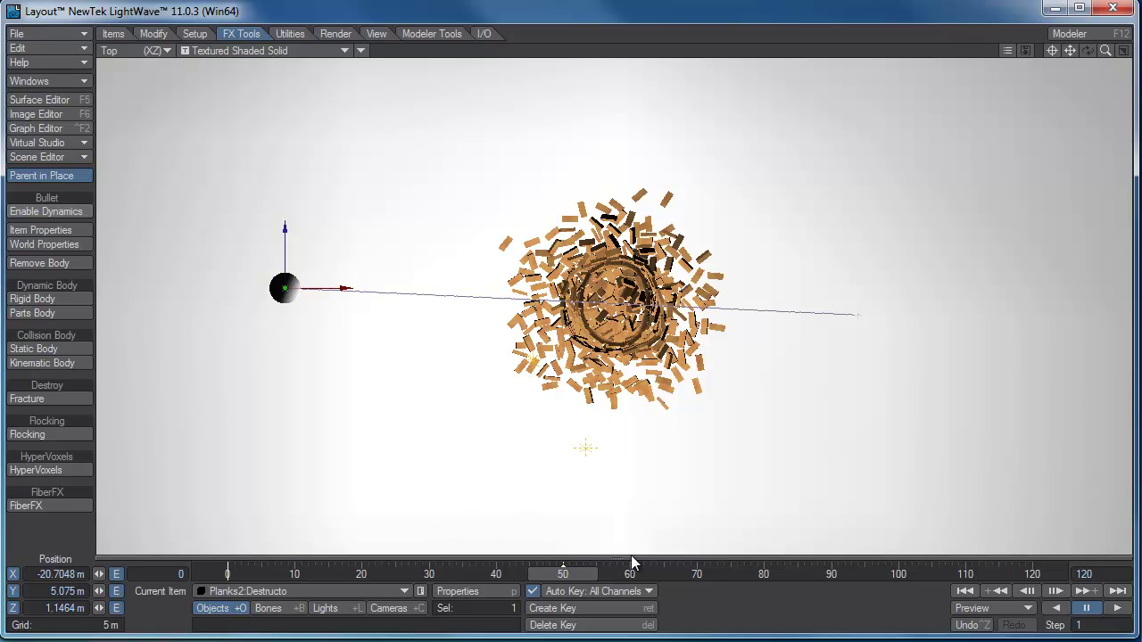
{"action": "key", "text": "6"}
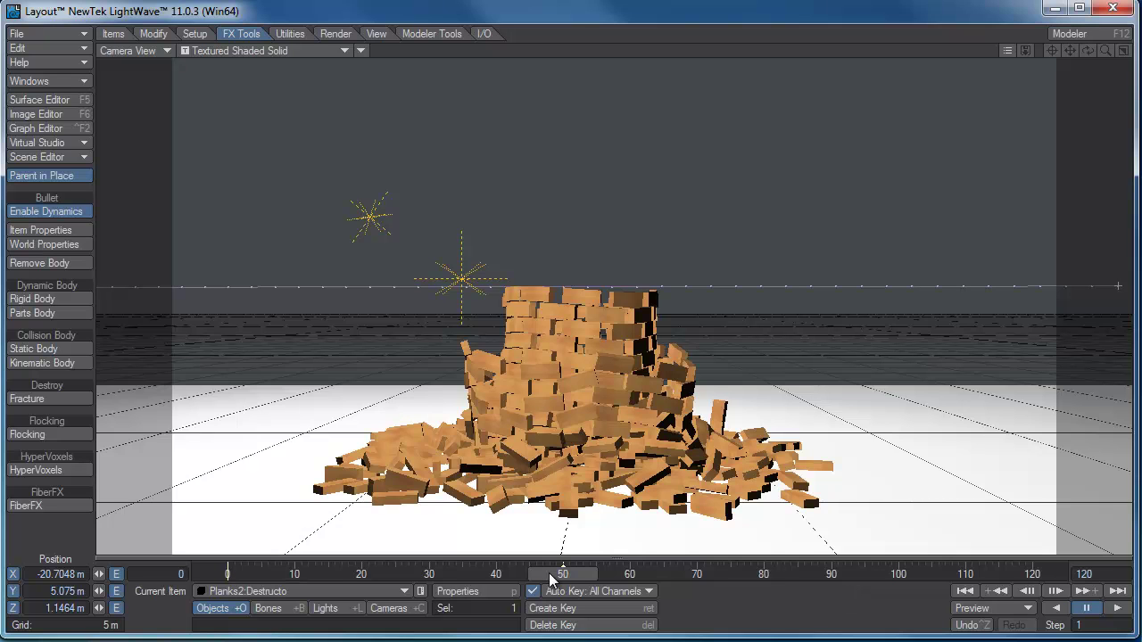
Scrub near frame 16, then step-frame to settle on frame 15
{"action": "left_click", "coordinate": [351, 575]}
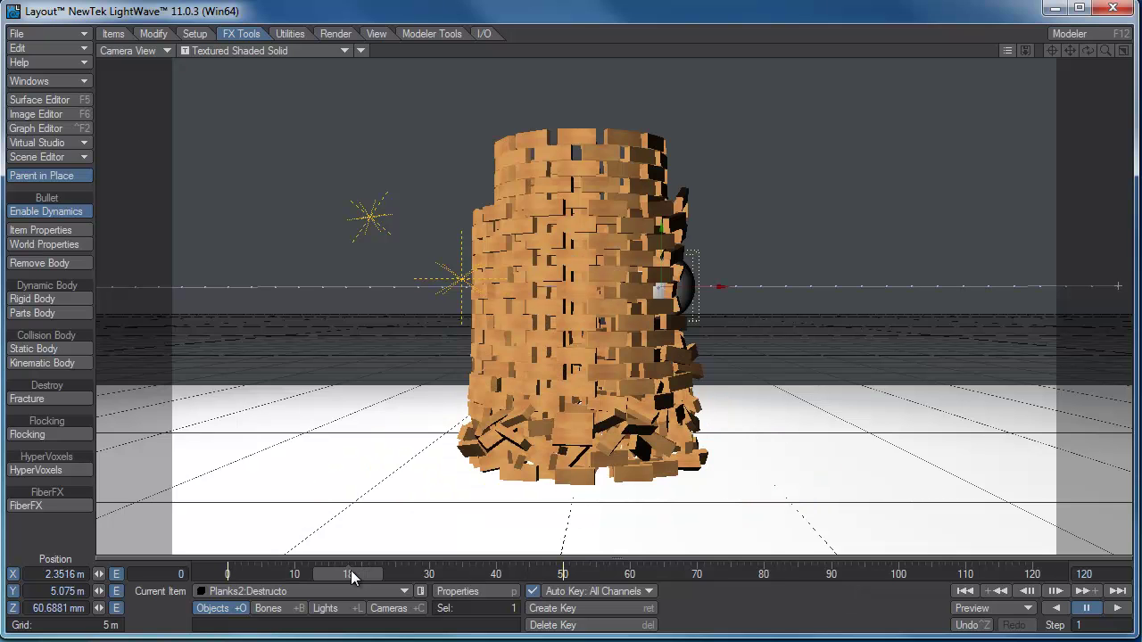
{"action": "mouse_move", "coordinate": [350, 575]}
{"action": "left_mouse_down"}
{"action": "mouse_move", "coordinate": [328, 575]}
{"action": "mouse_move", "coordinate": [343, 574]}
{"action": "left_mouse_up"}
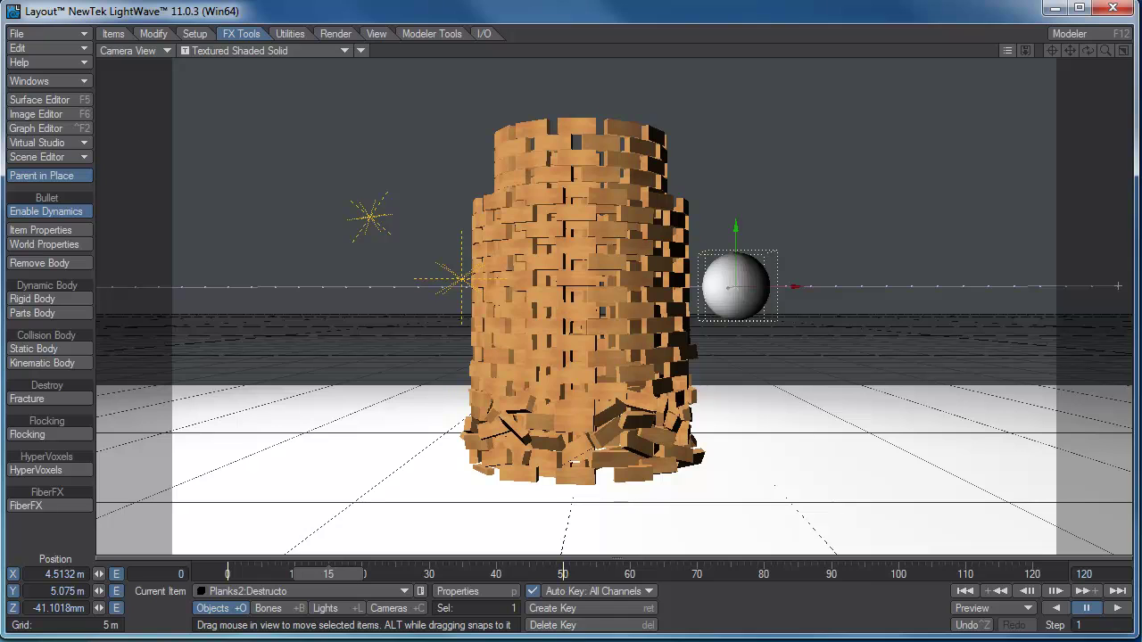
{"action": "left_click", "coordinate": [1053, 590]}
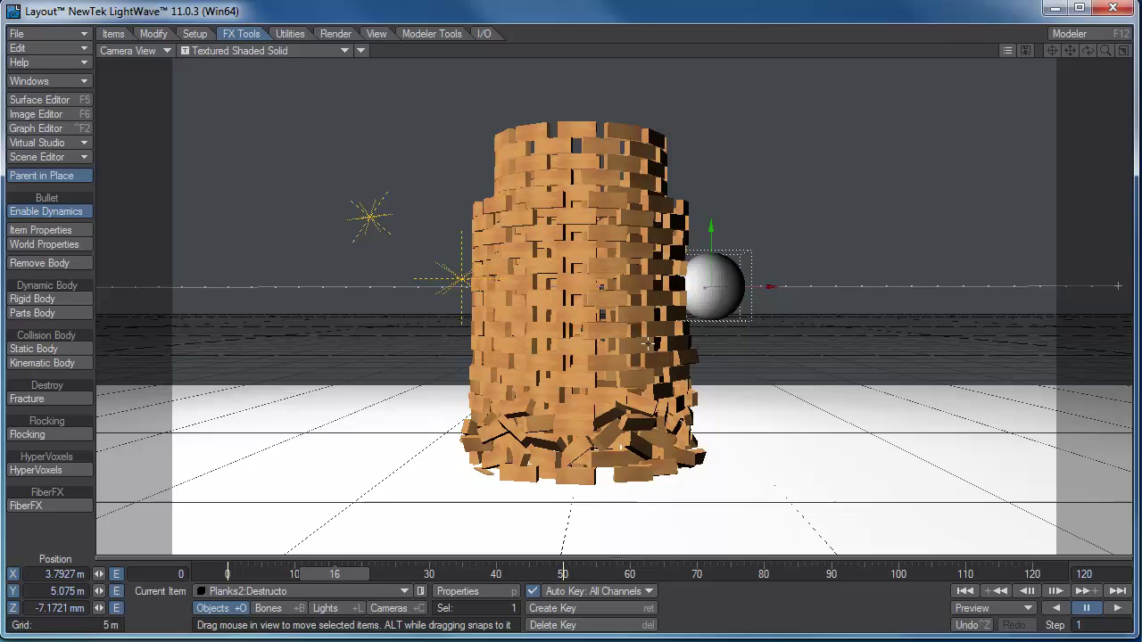
{"action": "left_click", "coordinate": [1031, 593]}
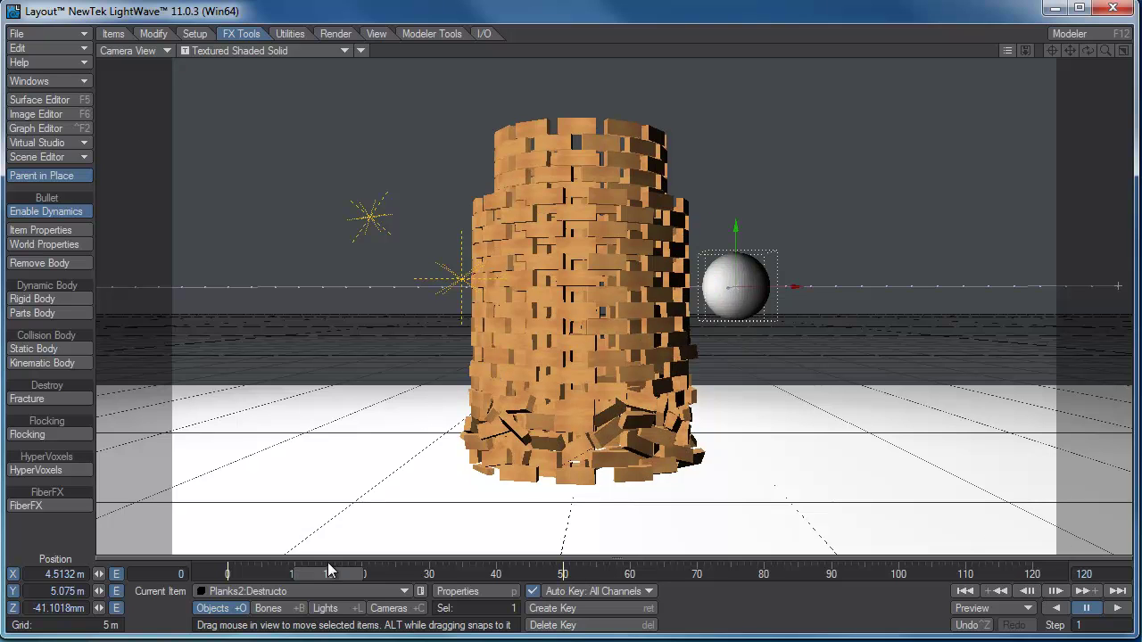
Make Planks2:Planks the current item and create its key at frame 15
{"action": "left_click", "coordinate": [250, 591]}
{"action": "left_click", "coordinate": [252, 566]}
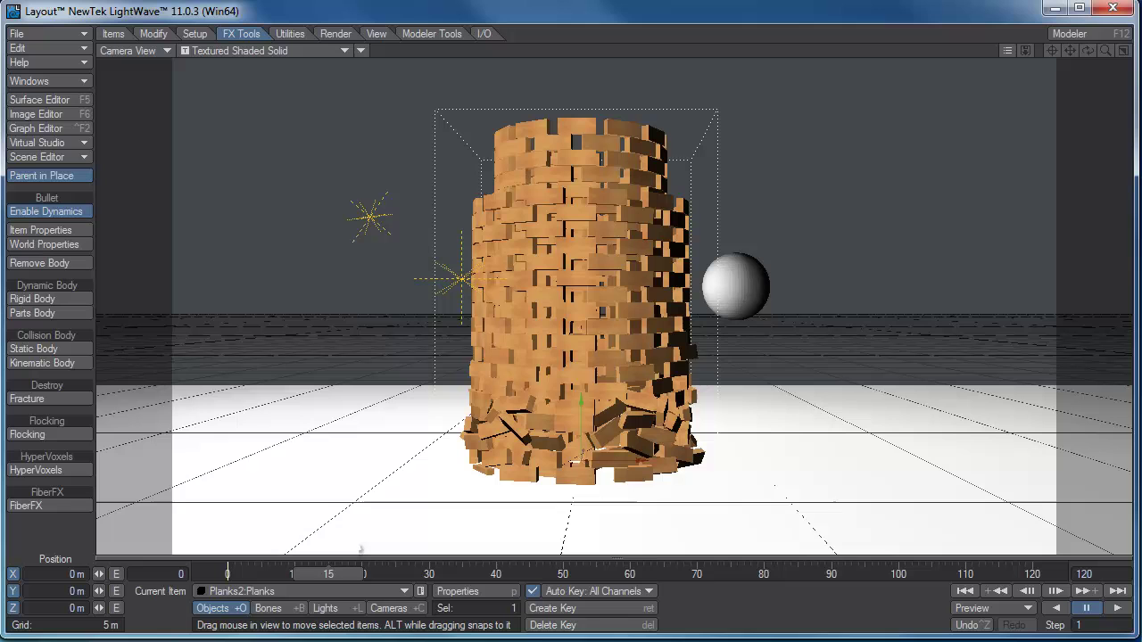
{"action": "left_click", "coordinate": [595, 614]}
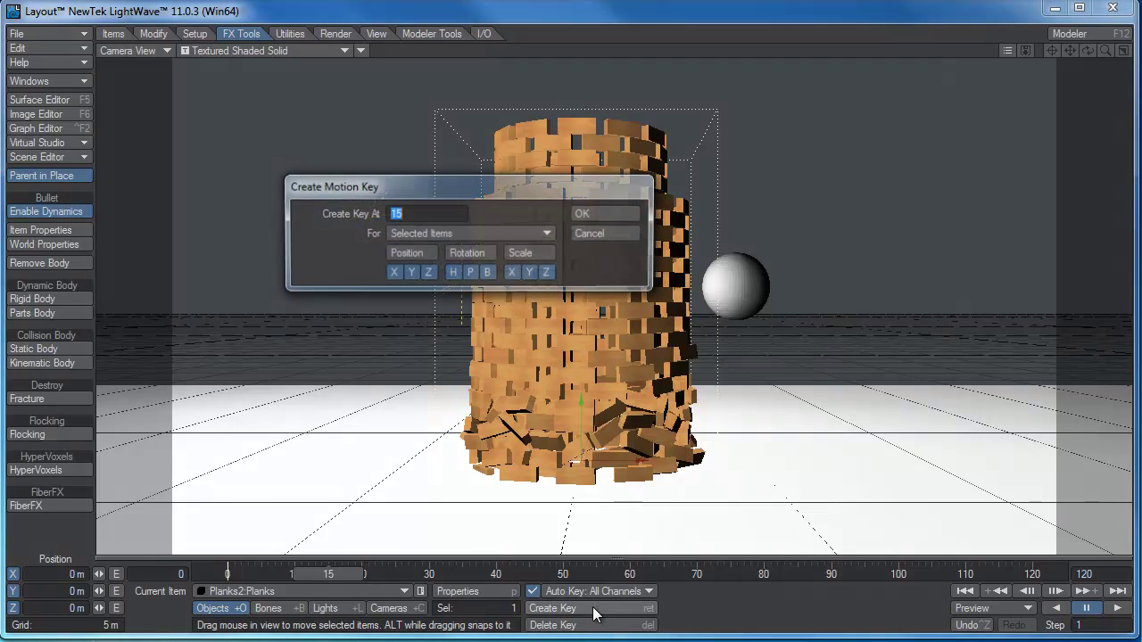
{"action": "left_click", "coordinate": [616, 212]}
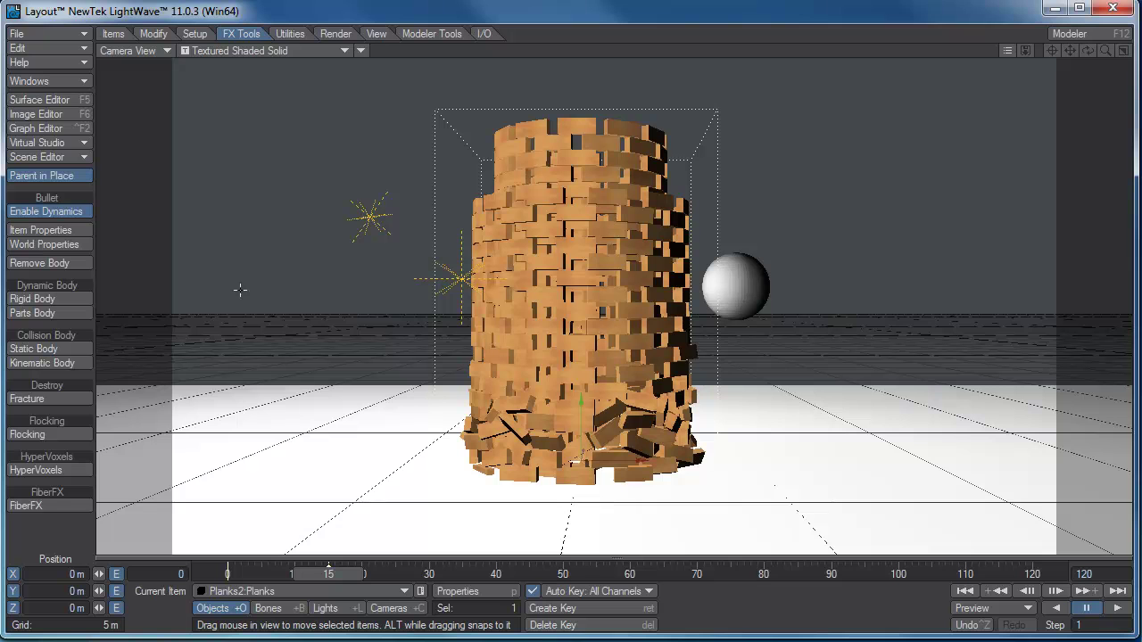
Set the planks' Initial Activation to Activate On Last Key
{"action": "left_click", "coordinate": [63, 231]}
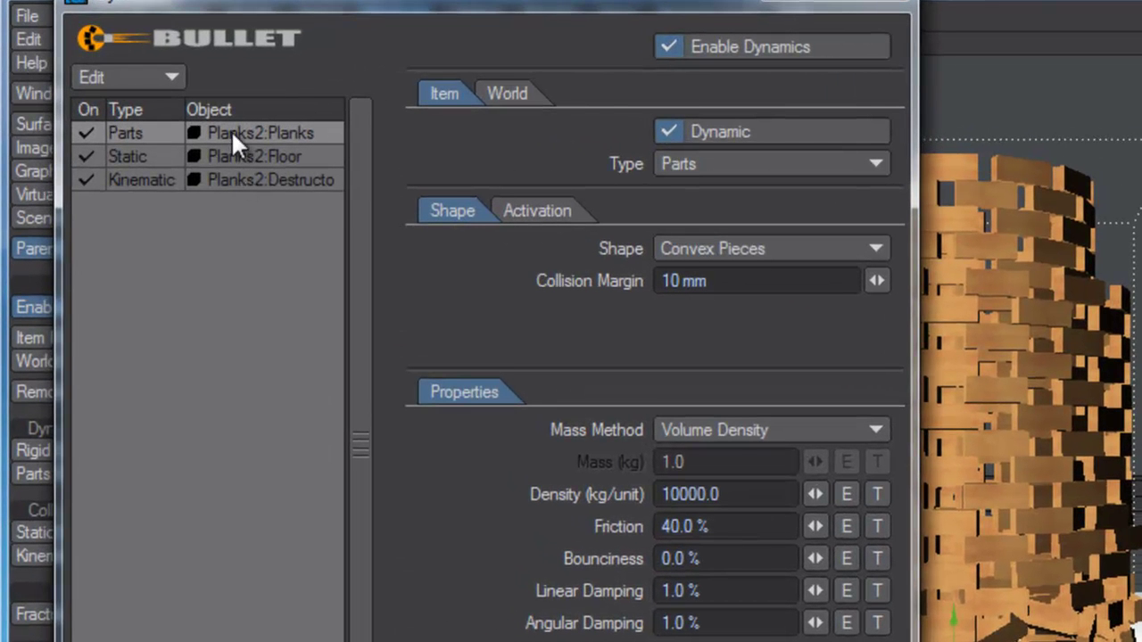
{"action": "left_click", "coordinate": [541, 212]}
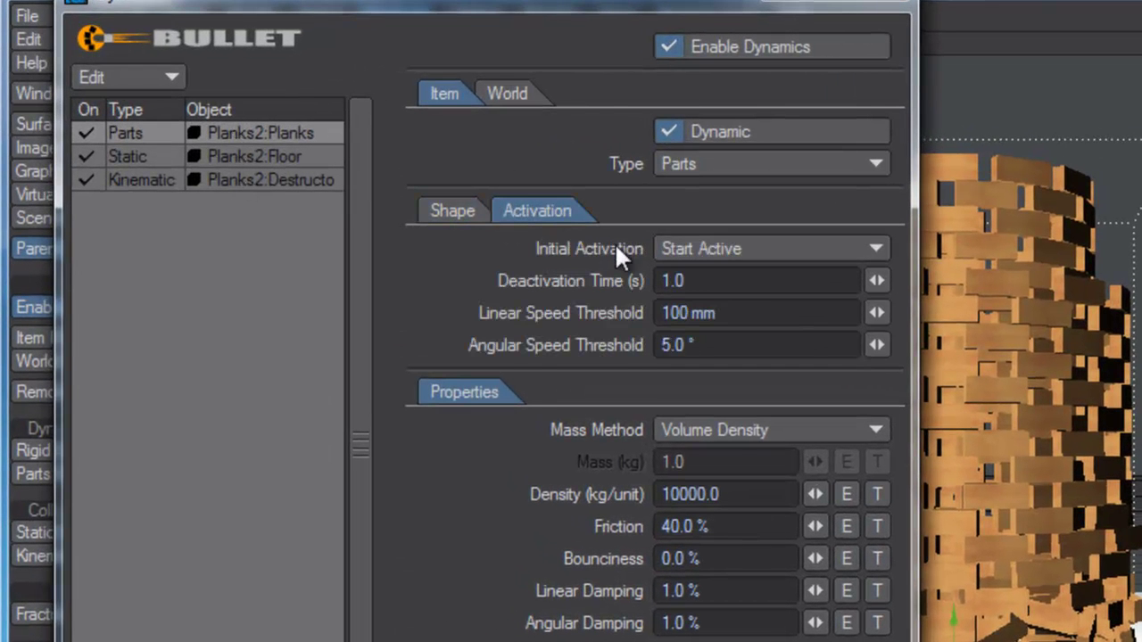
{"action": "left_click", "coordinate": [733, 248]}
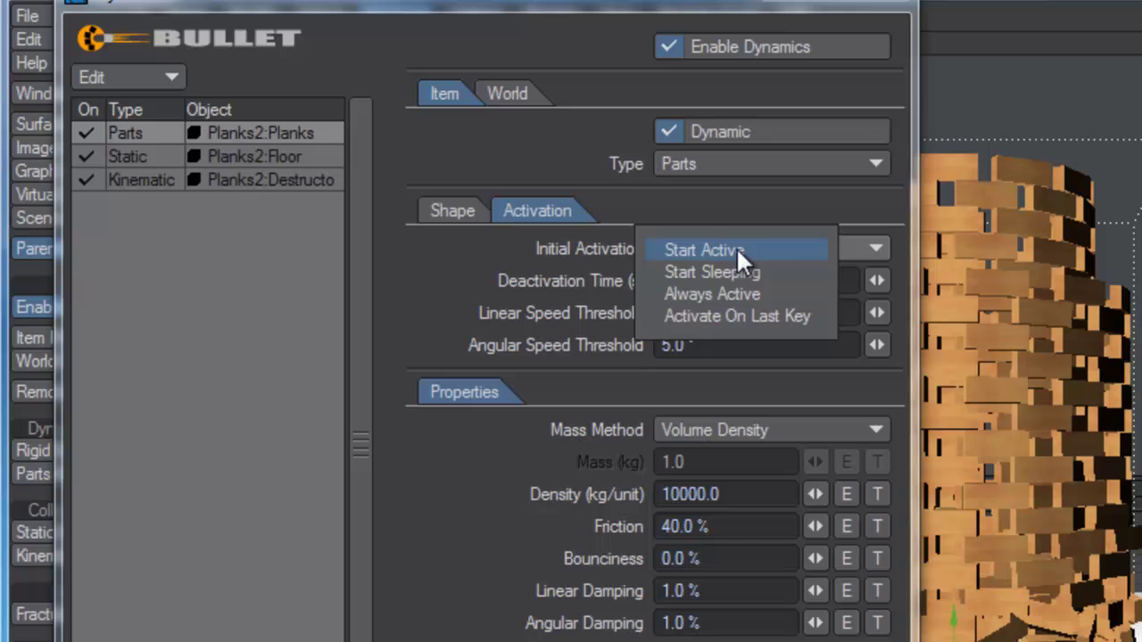
{"action": "left_click", "coordinate": [738, 314]}
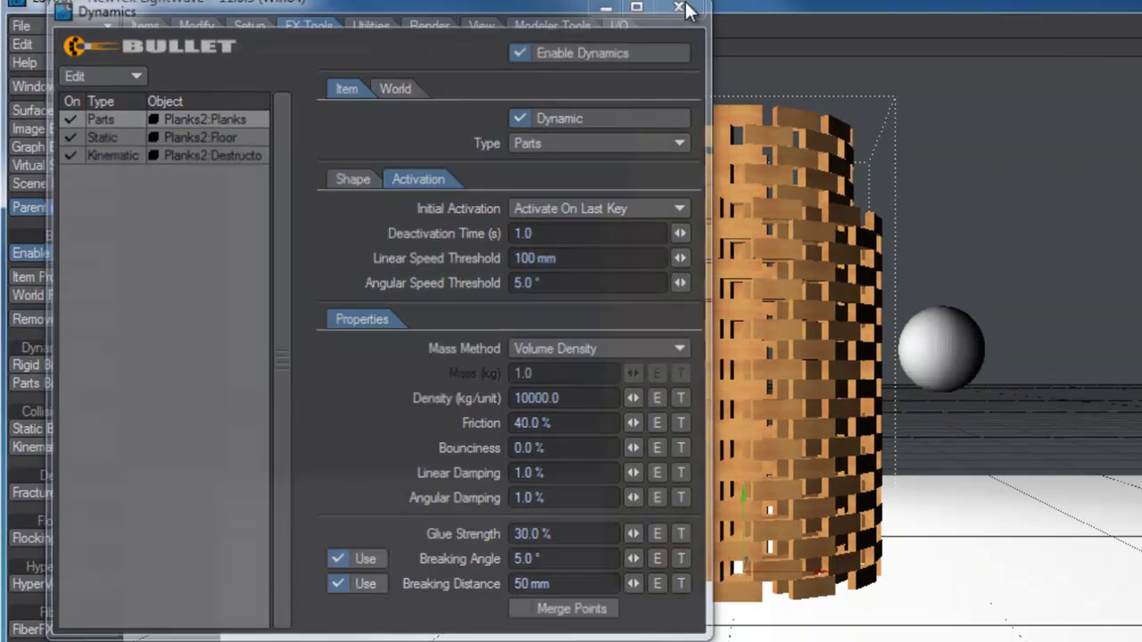
{"action": "left_click", "coordinate": [891, 2]}
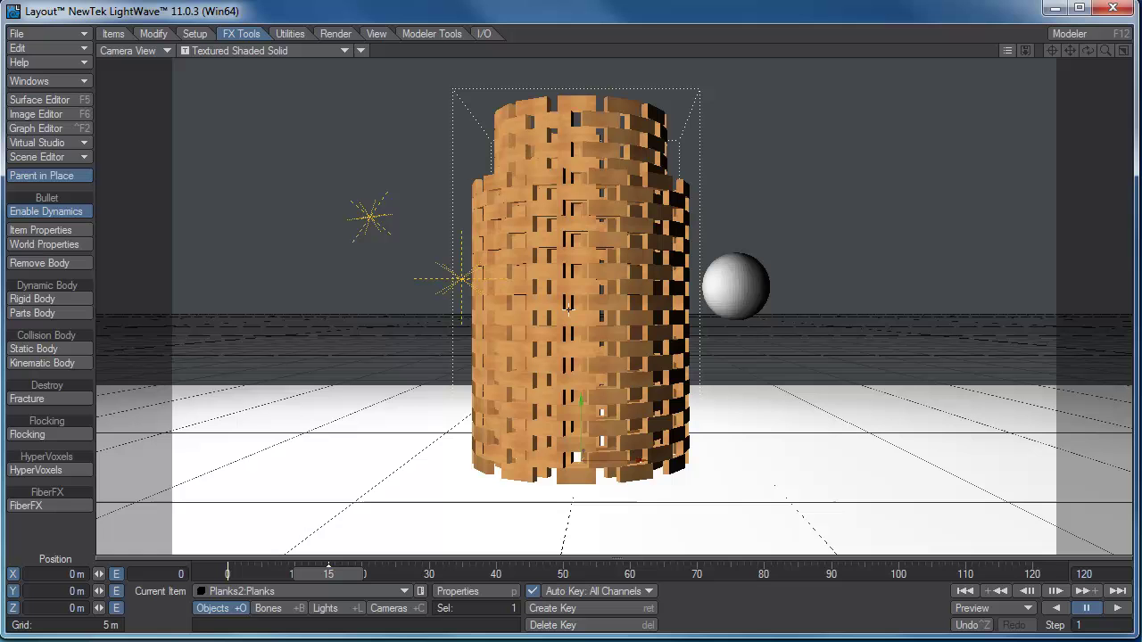
{"action": "left_click", "coordinate": [1120, 609]}
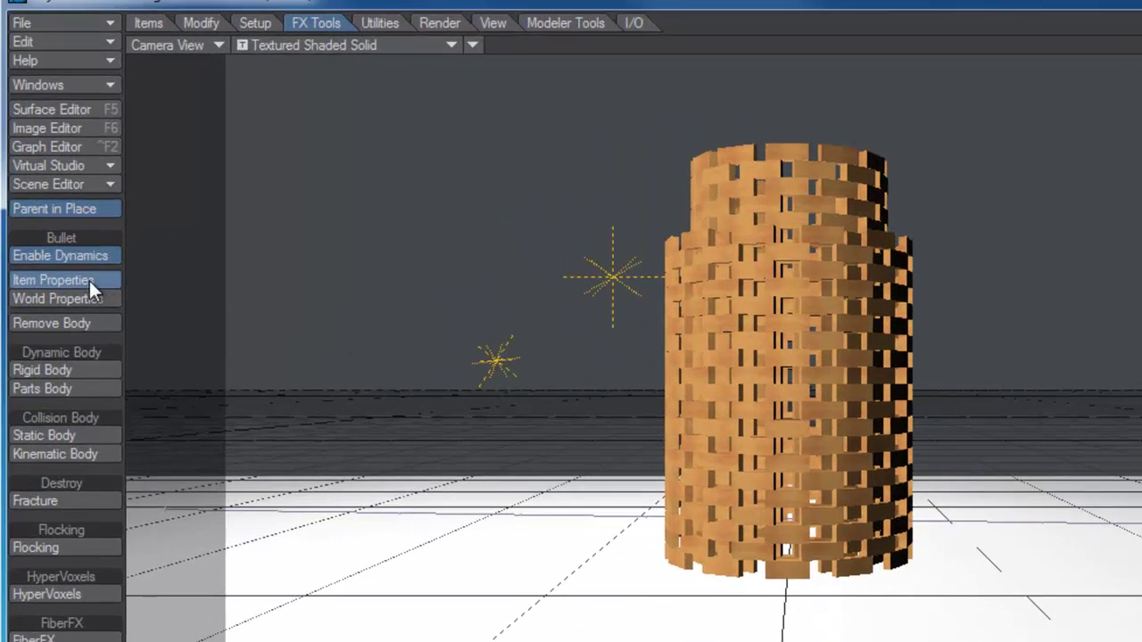
{"action": "left_click", "coordinate": [68, 230]}
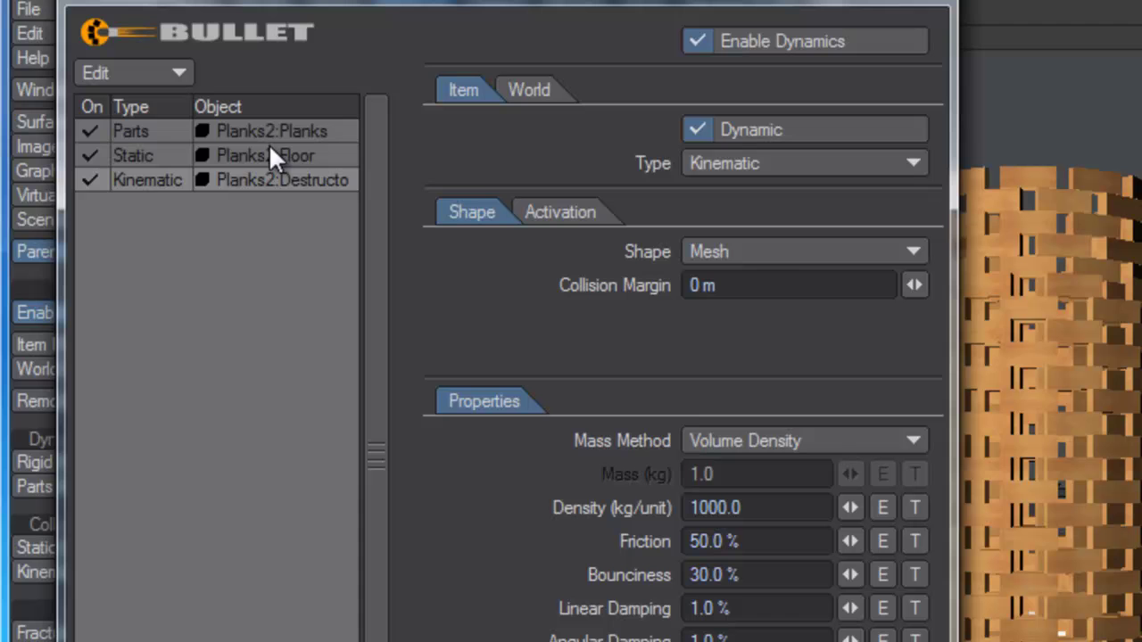
{"action": "left_click", "coordinate": [271, 131]}
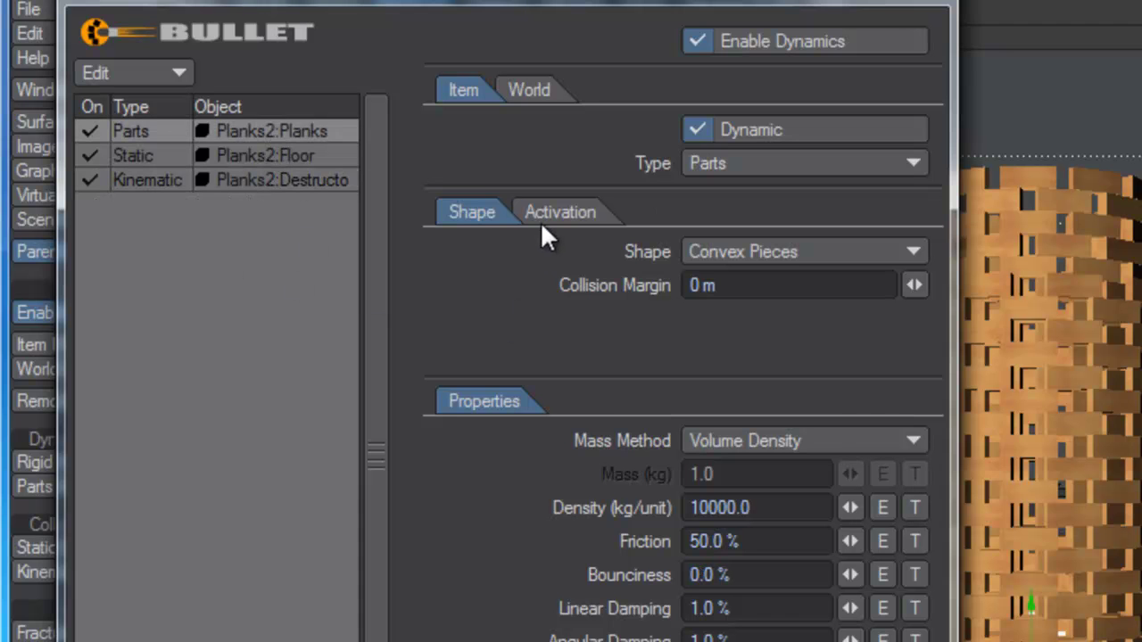
{"action": "left_click", "coordinate": [555, 213]}
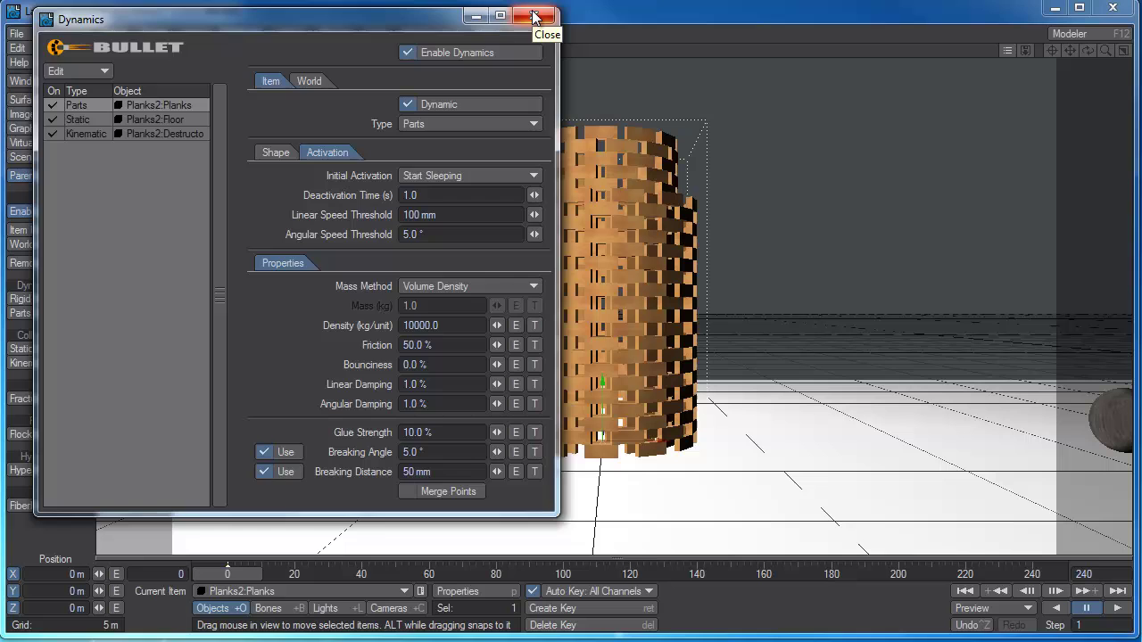
{"action": "left_click", "coordinate": [535, 17]}
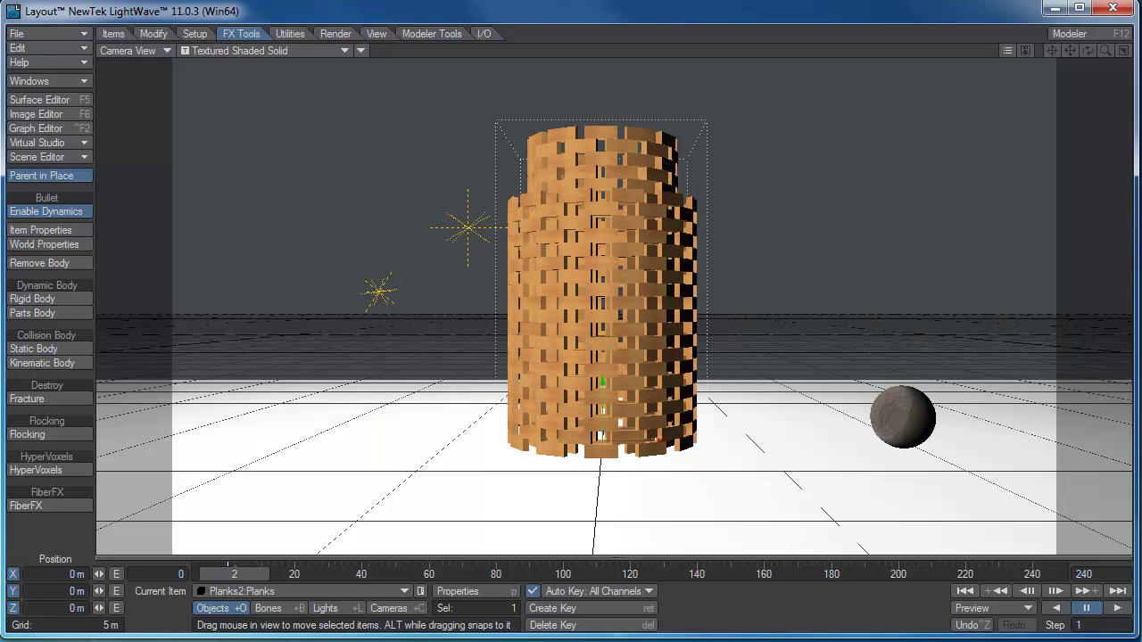
{"action": "left_click", "coordinate": [228, 574]}
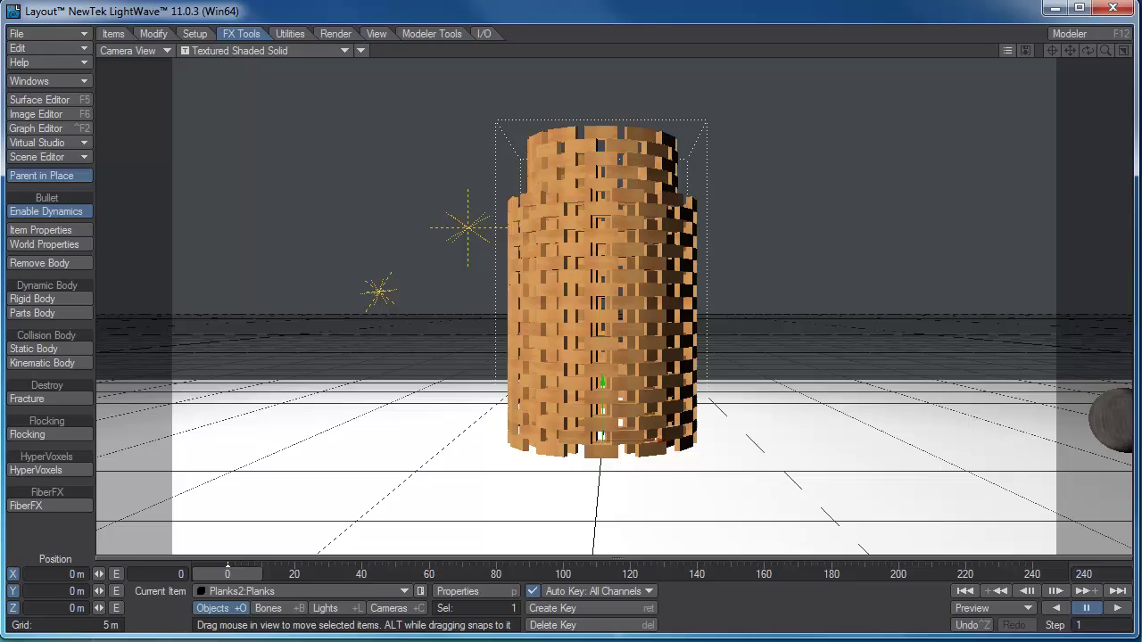
{"action": "left_click", "coordinate": [1115, 609]}
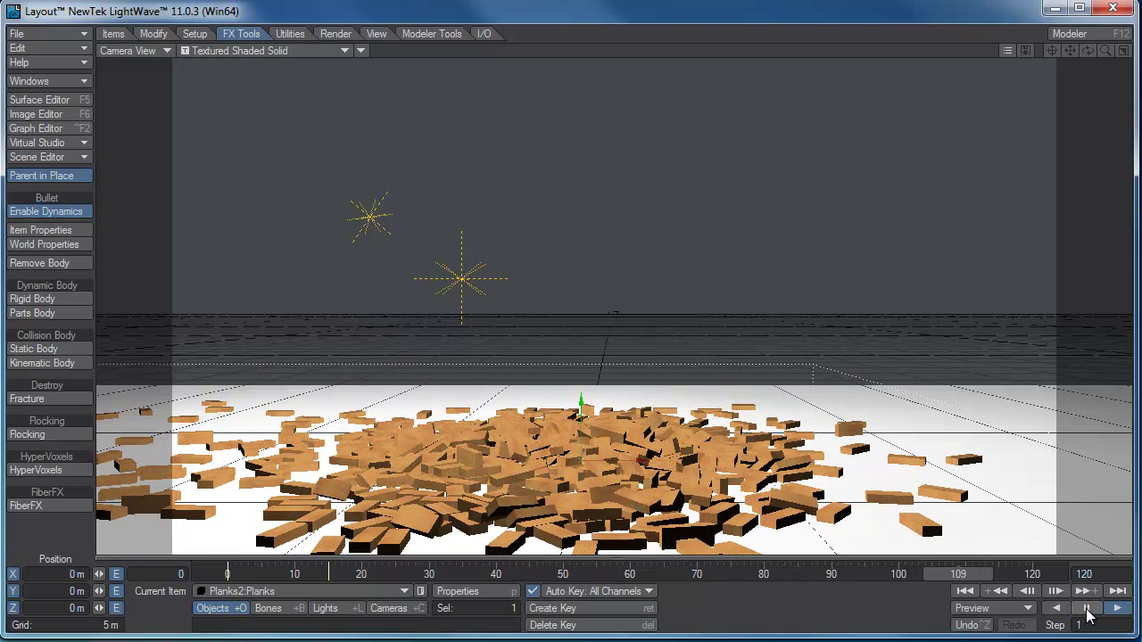
{"action": "left_click", "coordinate": [1087, 609]}
{"action": "left_click_drag", "start_coordinate": [1010, 582], "coordinate": [228, 576]}
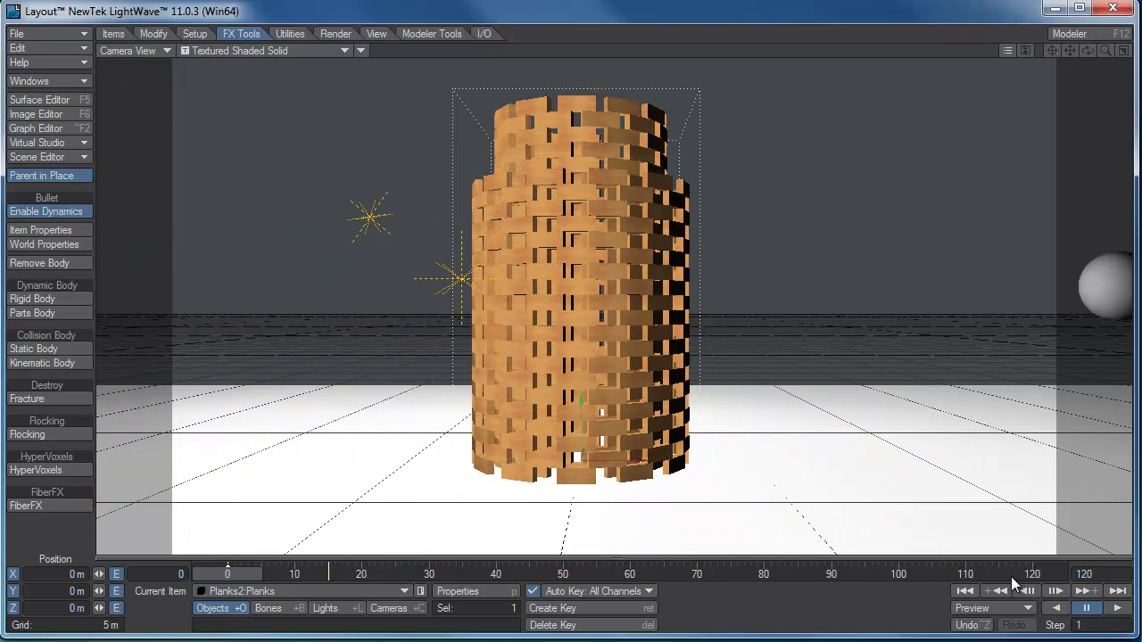
{"action": "left_click", "coordinate": [1117, 608]}
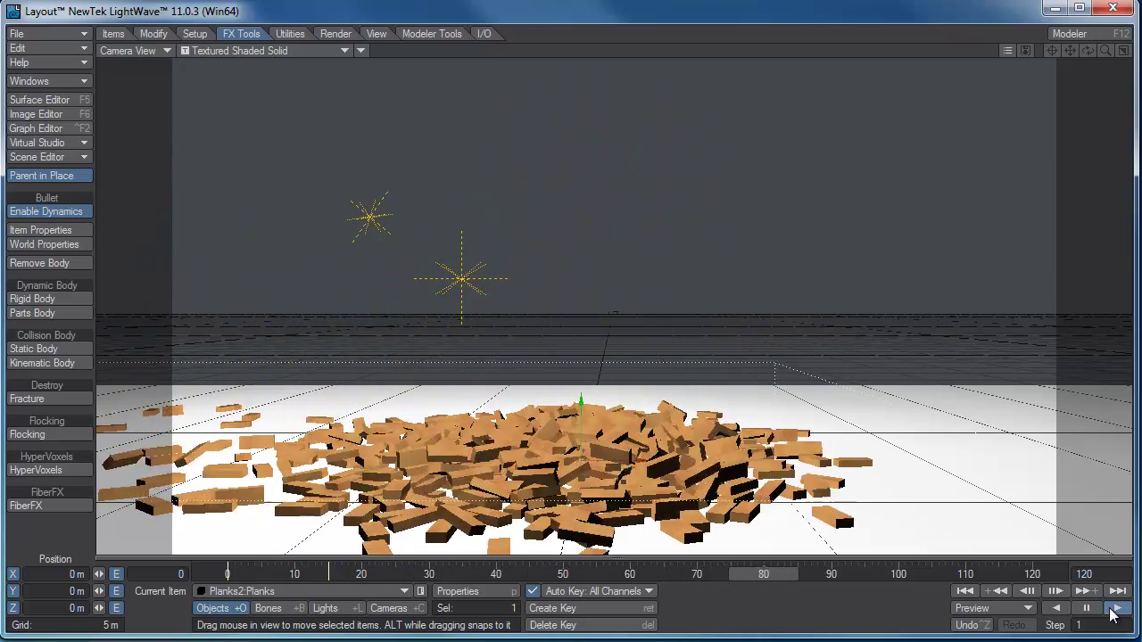
{"action": "left_click", "coordinate": [1086, 609]}
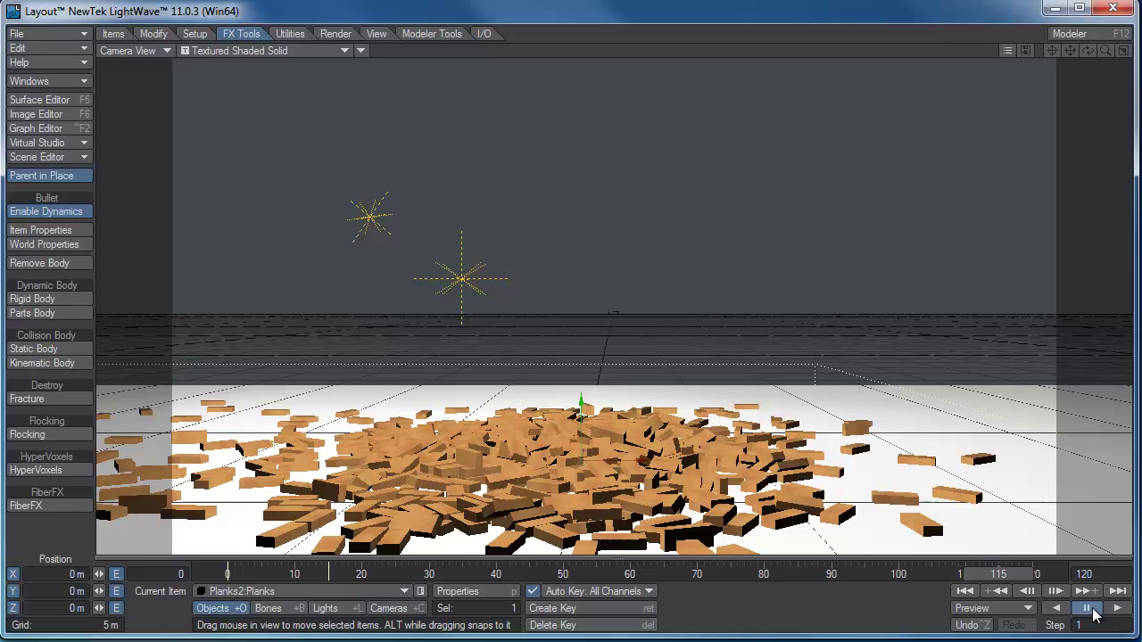
{"action": "left_click_drag", "start_coordinate": [997, 574], "coordinate": [227, 574]}
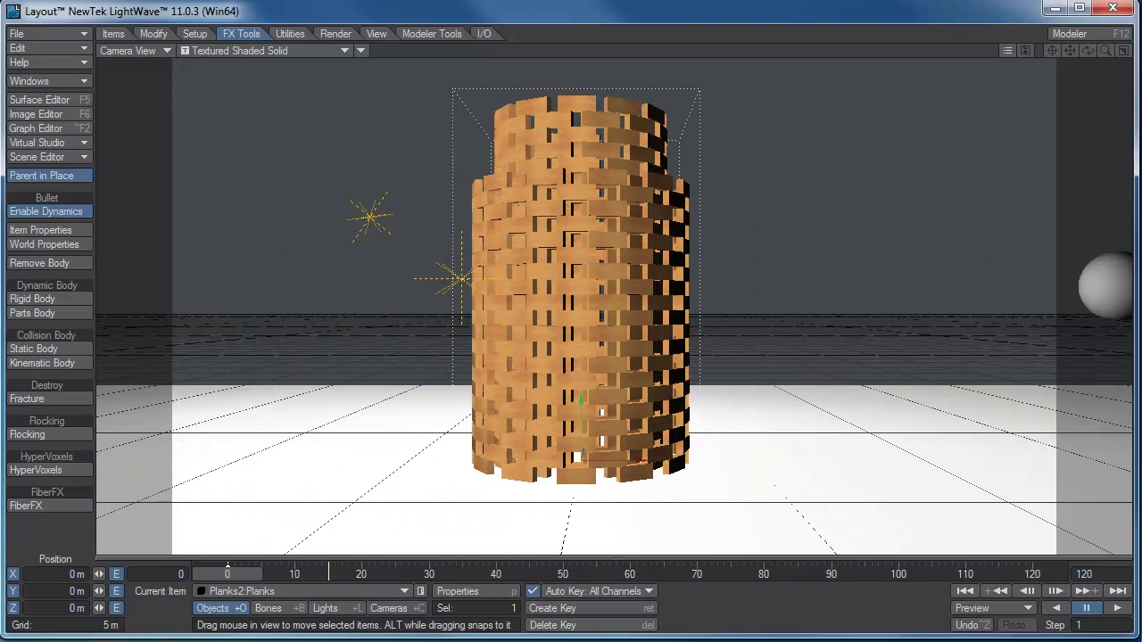
Set the scene's end frame to 240, play the simulation, then rewind to frame 0
{"action": "left_click", "coordinate": [59, 242]}
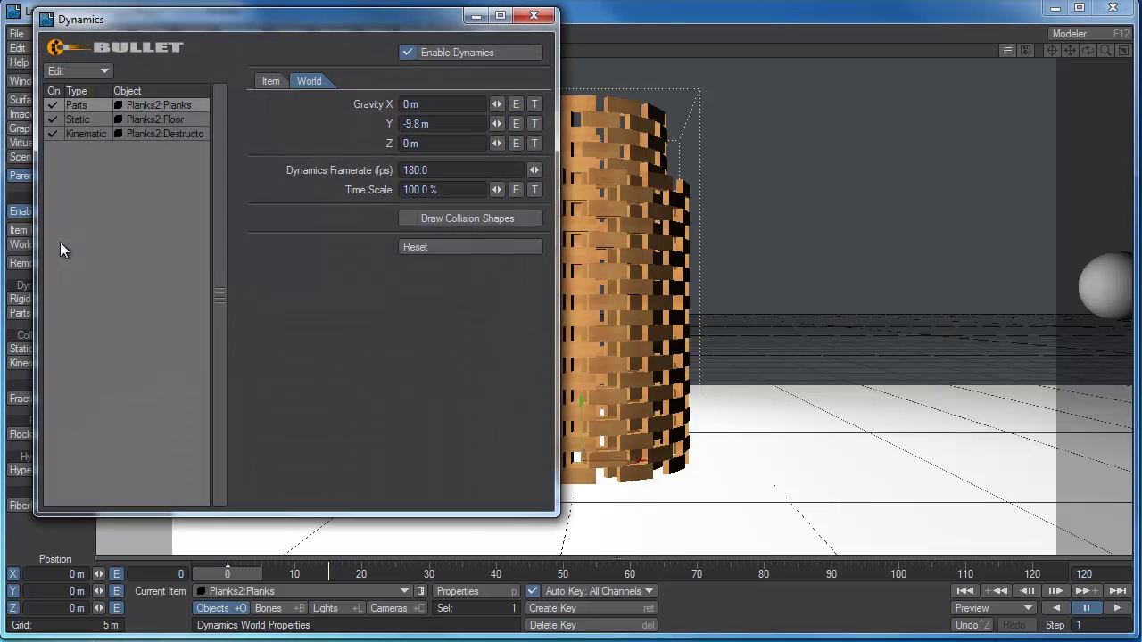
{"action": "left_click", "coordinate": [447, 189]}
{"action": "left_click", "coordinate": [1096, 574]}
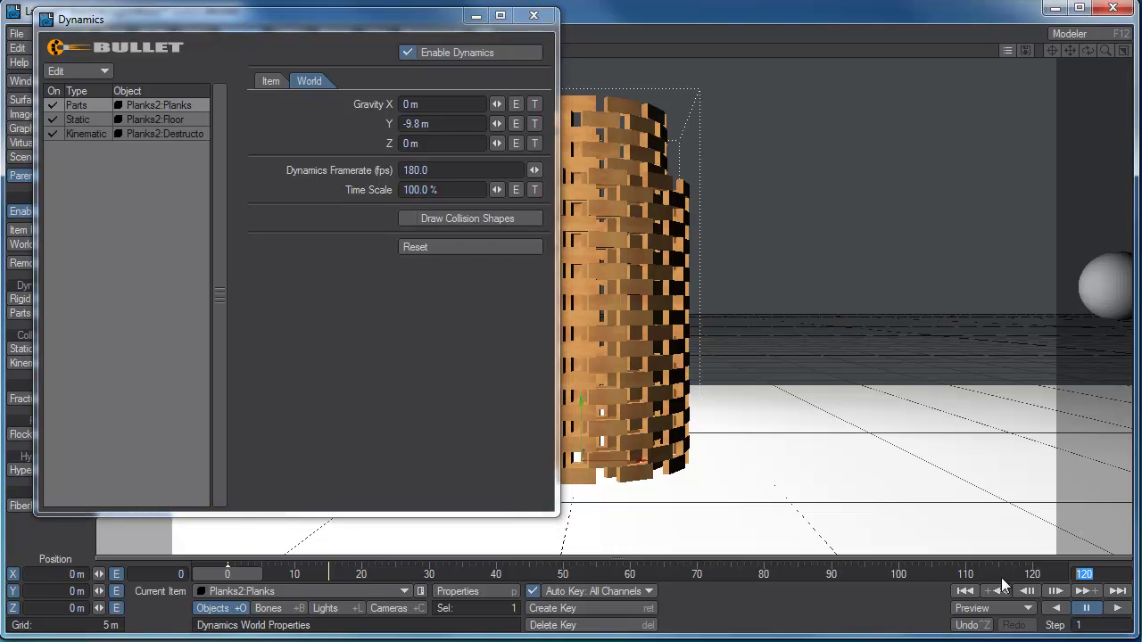
{"action": "type", "text": "240"}
{"action": "key", "text": "Return"}
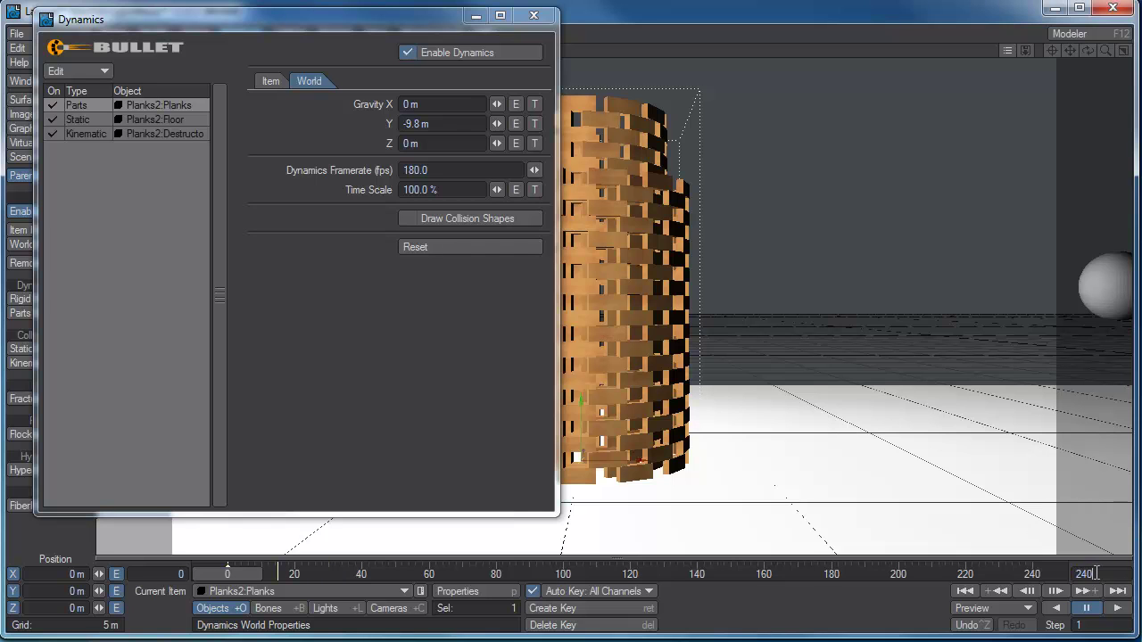
{"action": "left_click", "coordinate": [534, 16]}
{"action": "left_click", "coordinate": [1117, 607]}
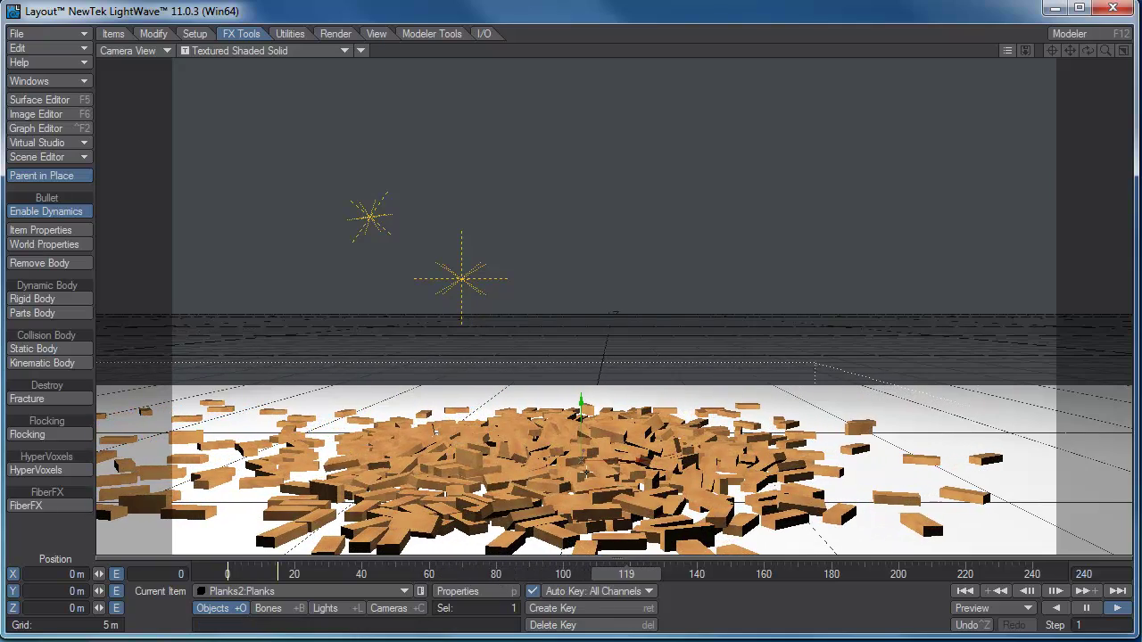
{"action": "left_click", "coordinate": [1084, 612]}
{"action": "left_click_drag", "start_coordinate": [694, 569], "coordinate": [228, 574]}
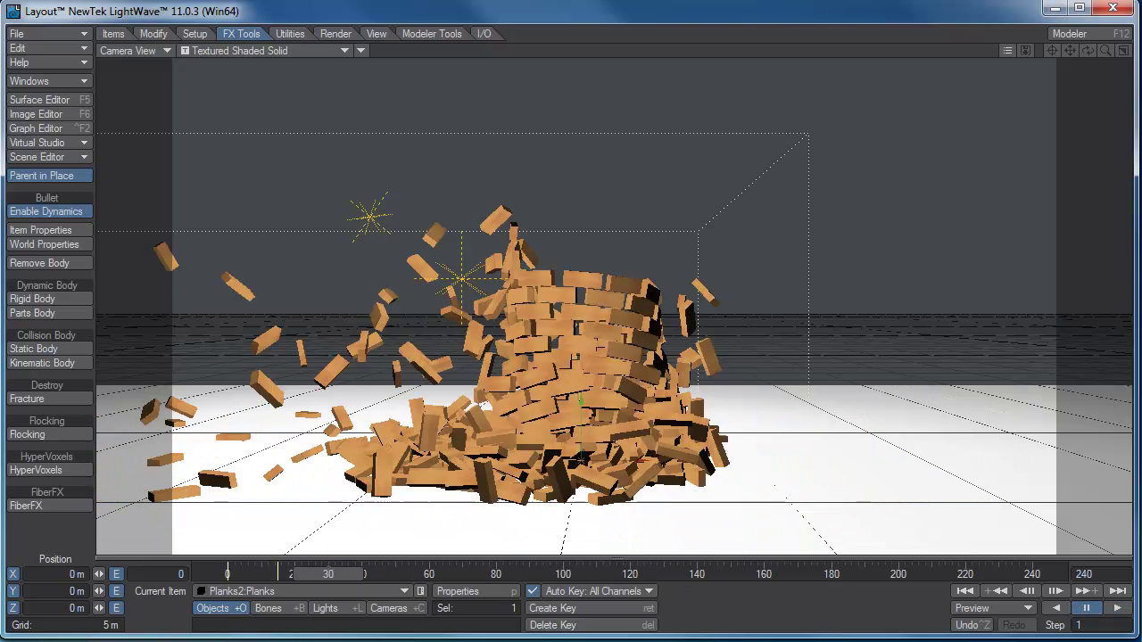
Set the Bullet world Time Scale to 50% and close the Dynamics window
{"action": "left_click", "coordinate": [69, 244]}
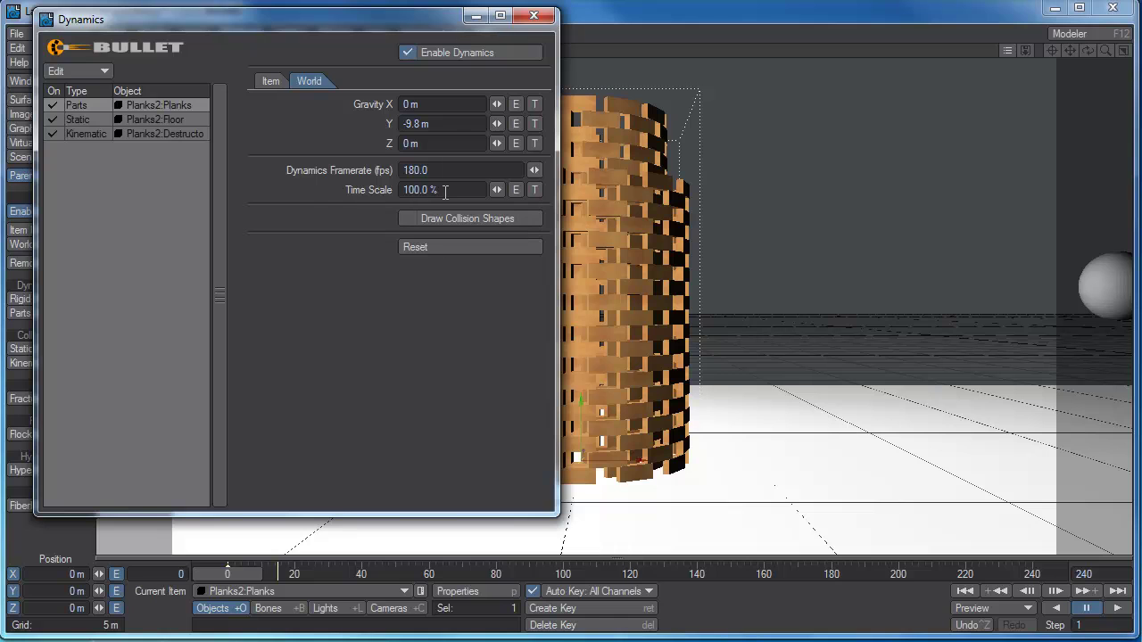
{"action": "left_click_drag", "start_coordinate": [445, 191], "coordinate": [325, 200]}
{"action": "type", "text": "50"}
{"action": "key", "text": "Return"}
{"action": "left_click", "coordinate": [535, 17]}
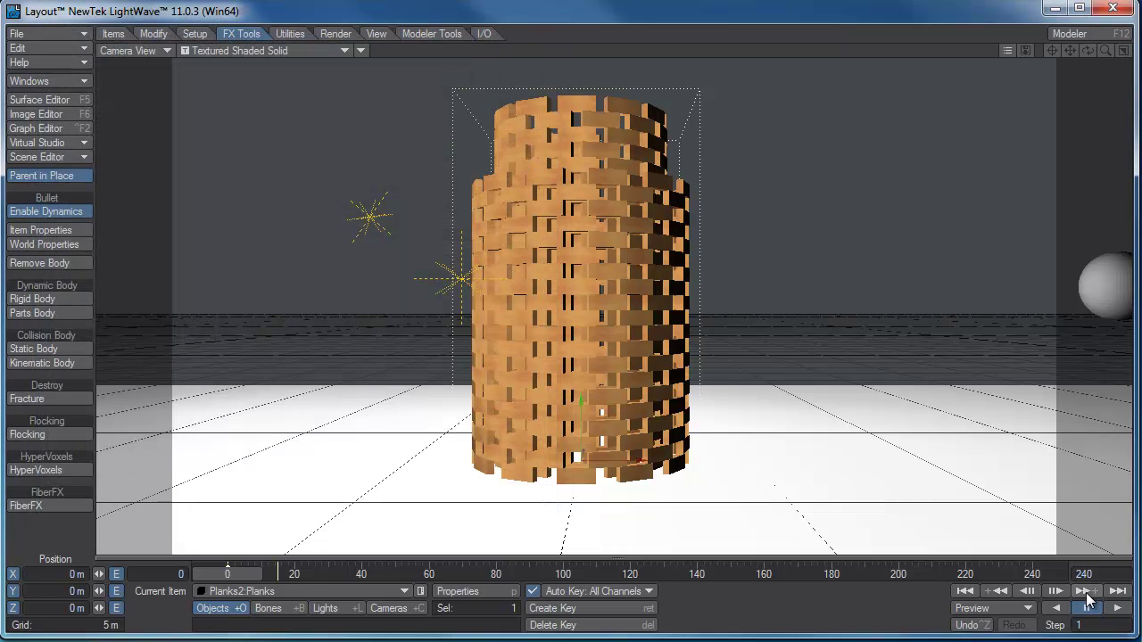
{"action": "left_click", "coordinate": [1087, 605]}
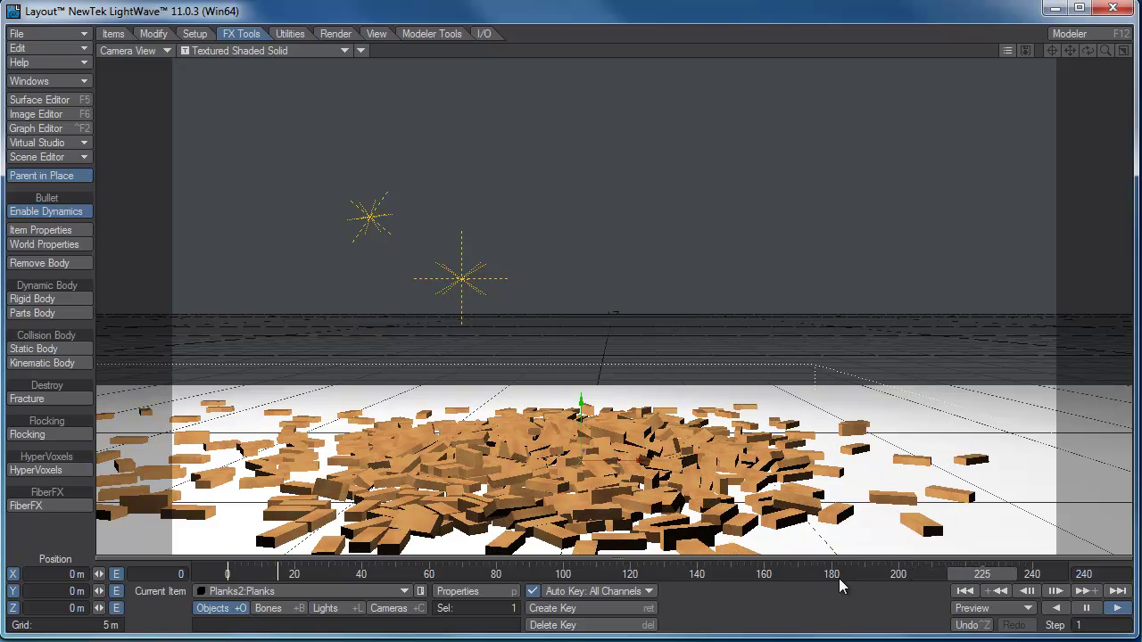
{"action": "left_click", "coordinate": [1086, 608]}
{"action": "left_click_drag", "start_coordinate": [260, 580], "coordinate": [233, 578]}
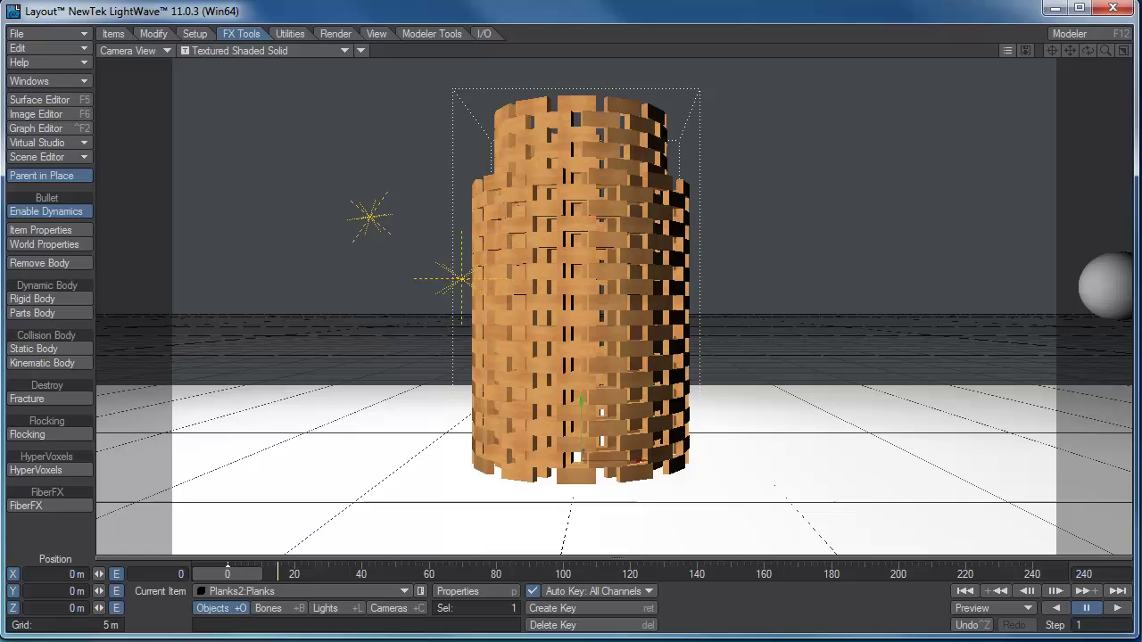
Set the world dynamics Time Scale back to 100%
{"action": "left_click", "coordinate": [43, 244]}
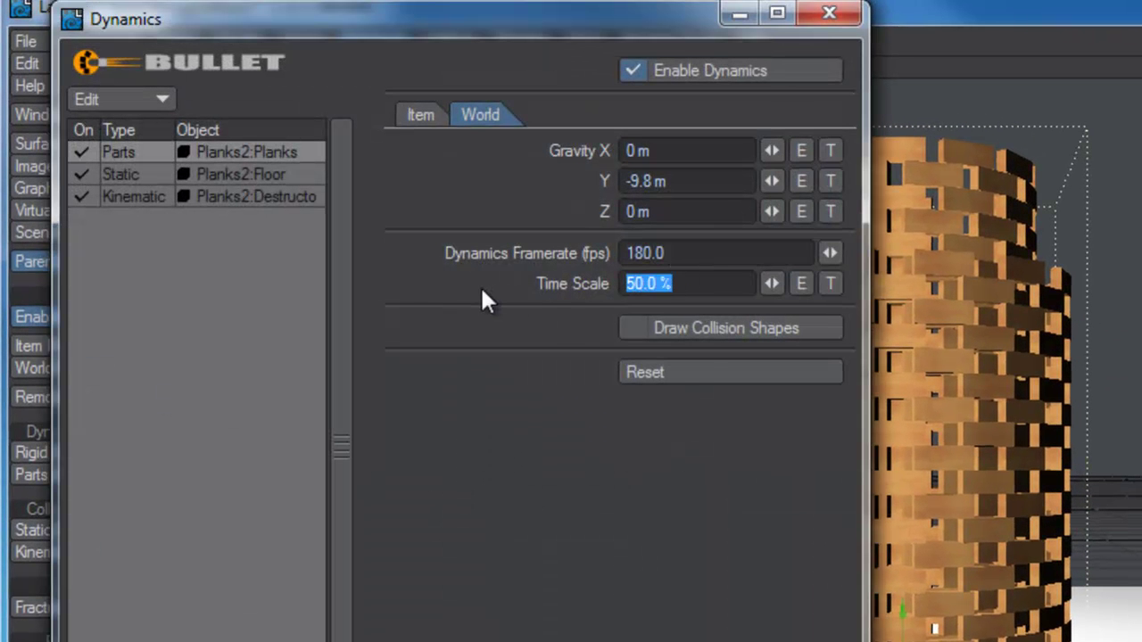
{"action": "type", "text": "100"}
{"action": "key", "text": "Return"}
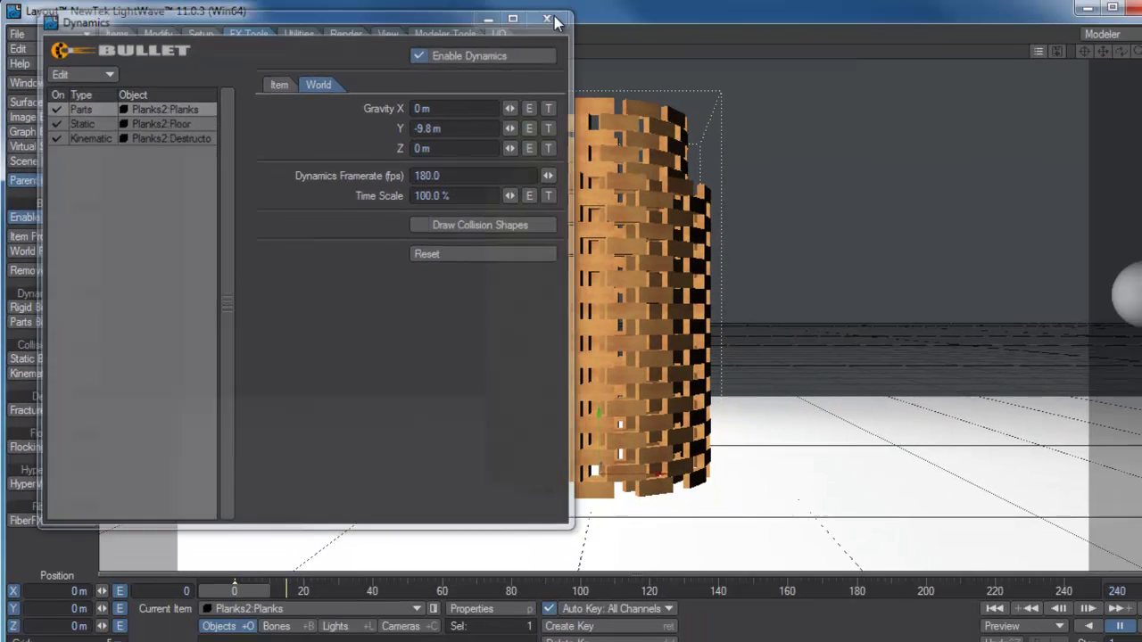
{"action": "left_click", "coordinate": [548, 19]}
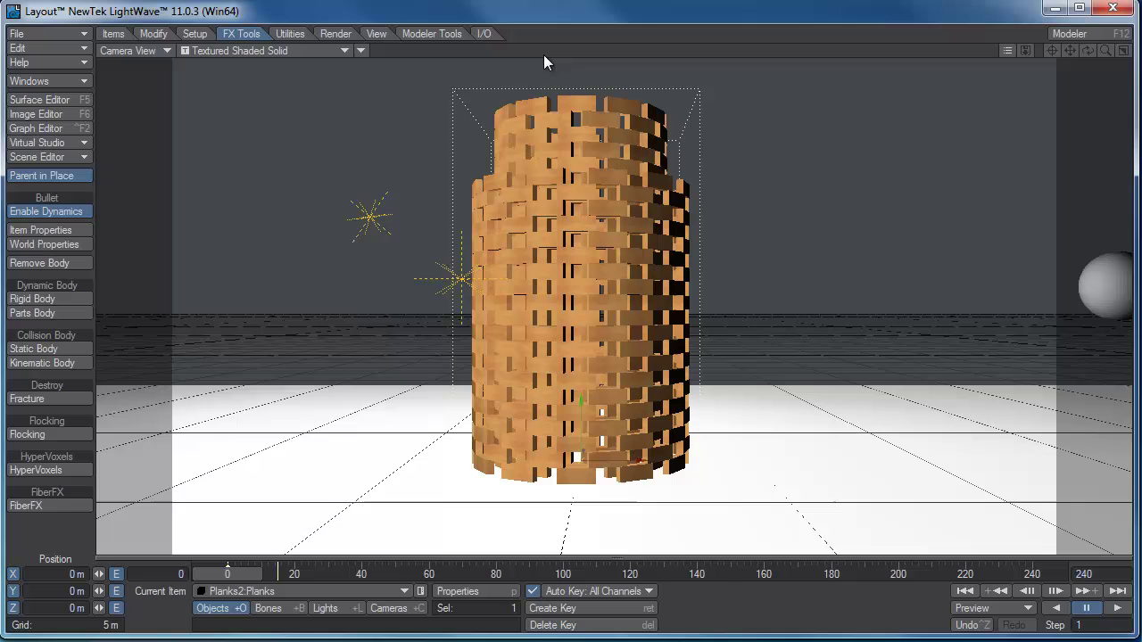
Set Frames Per Second to 150 in General Options
{"action": "key", "text": "o"}
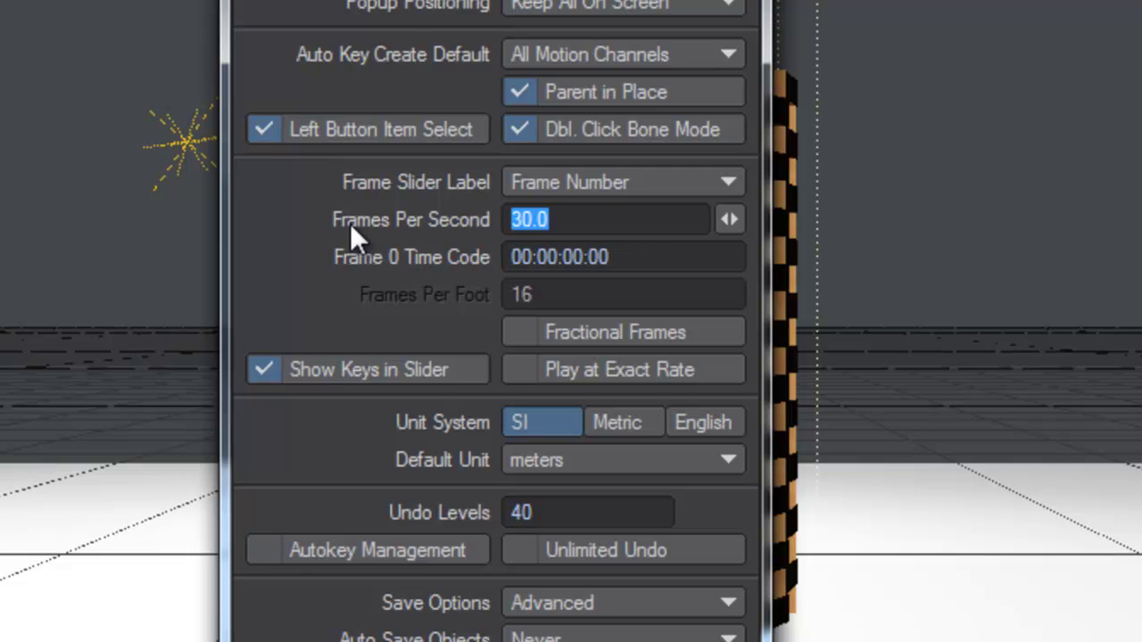
{"action": "type", "text": "150"}
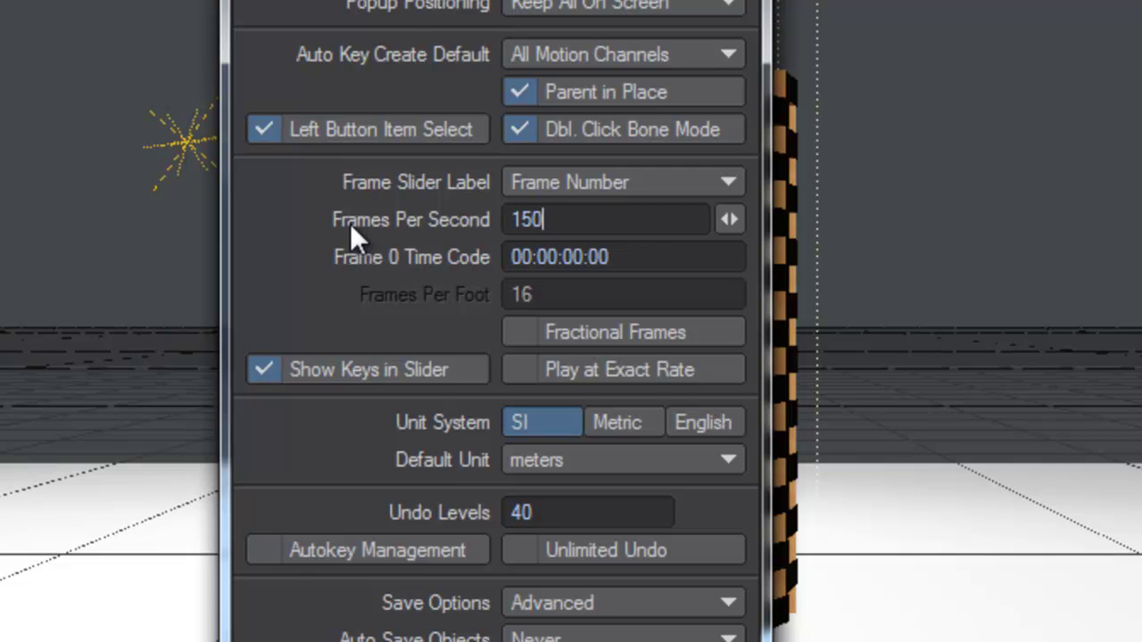
{"action": "key", "text": "Tab"}
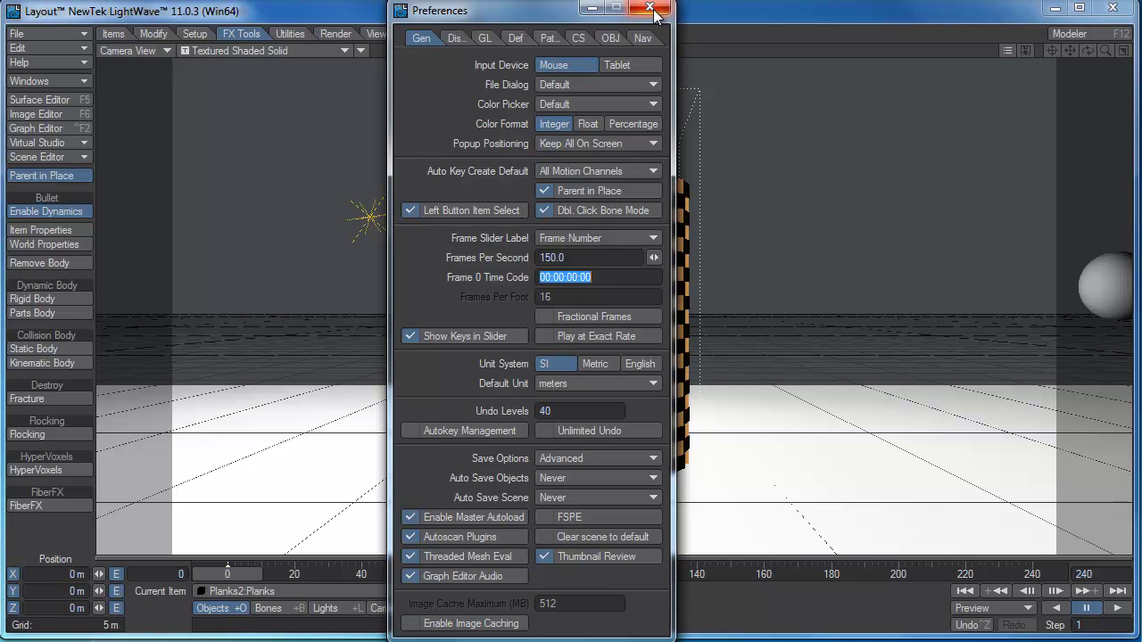
{"action": "left_click", "coordinate": [649, 8]}
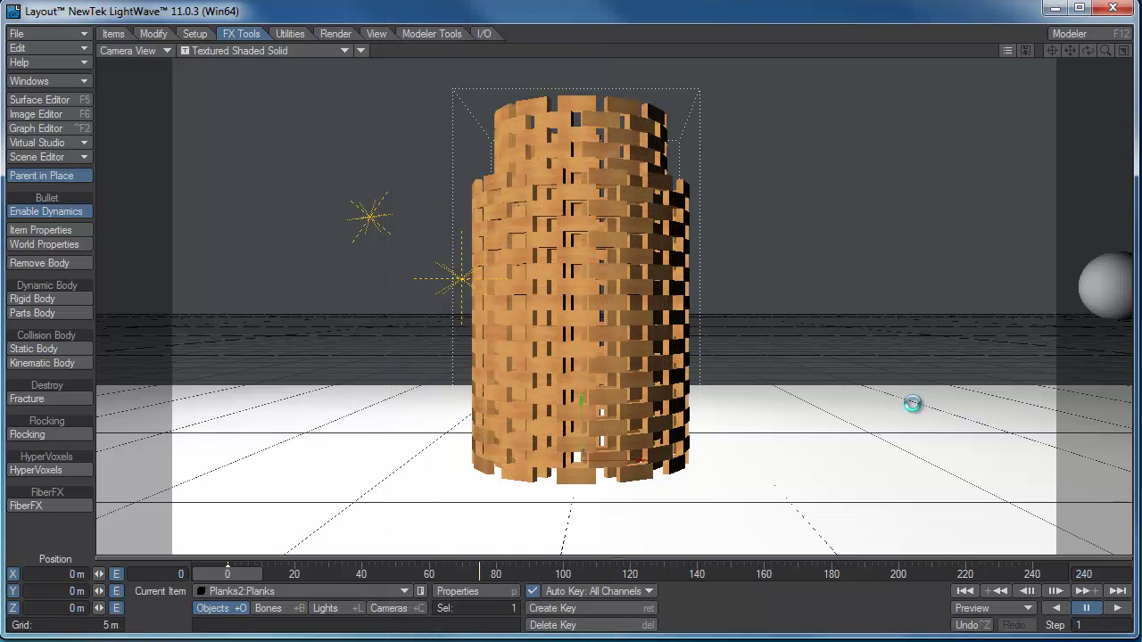
Play the 150 fps simulation to watch the ball roll into the tower
{"action": "left_click", "coordinate": [1118, 609]}
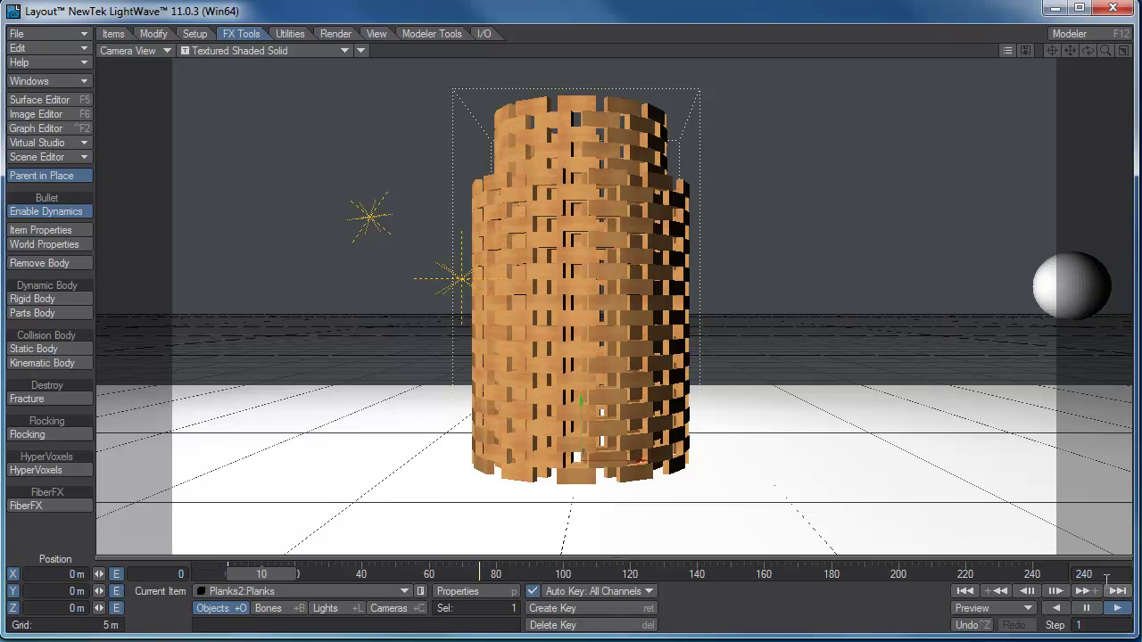